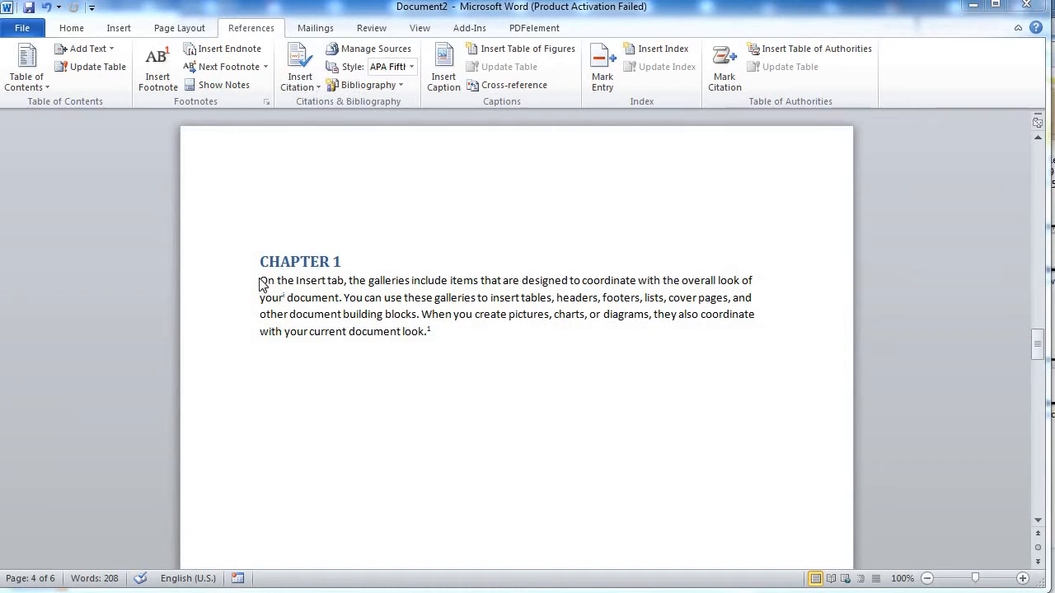
- Select the first line of the Chapter 1 paragraph and start creating a new source for its citation
drag(297, 281, 336, 285)
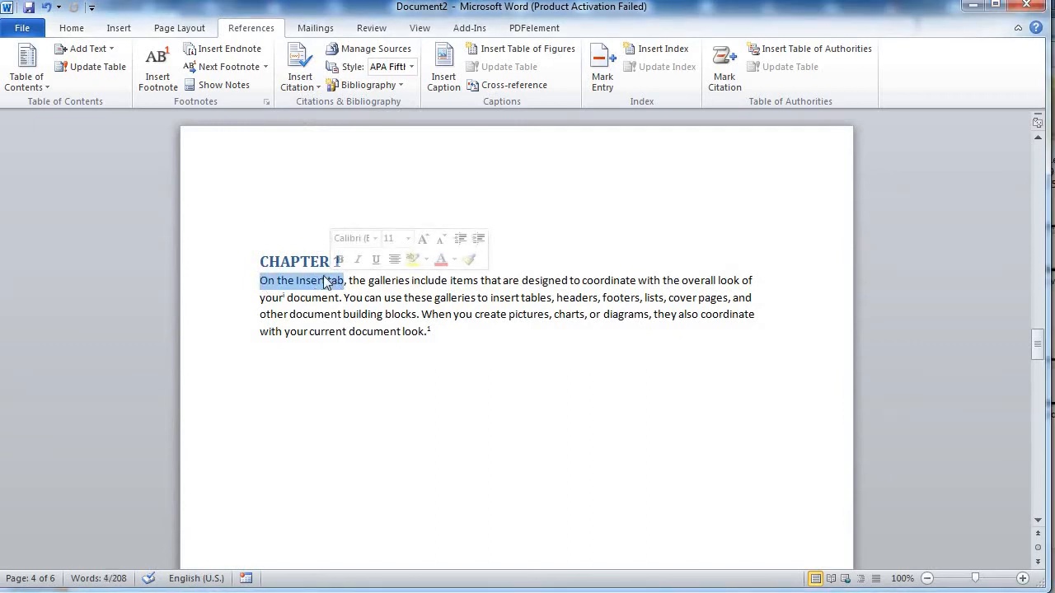
click(260, 282)
drag(261, 282, 753, 278)
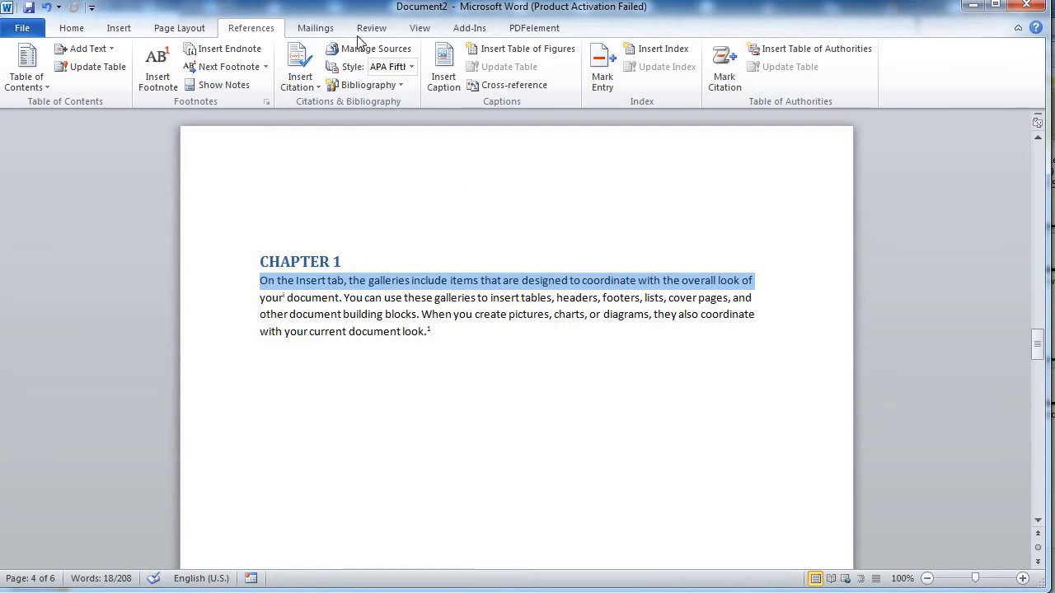
click(308, 89)
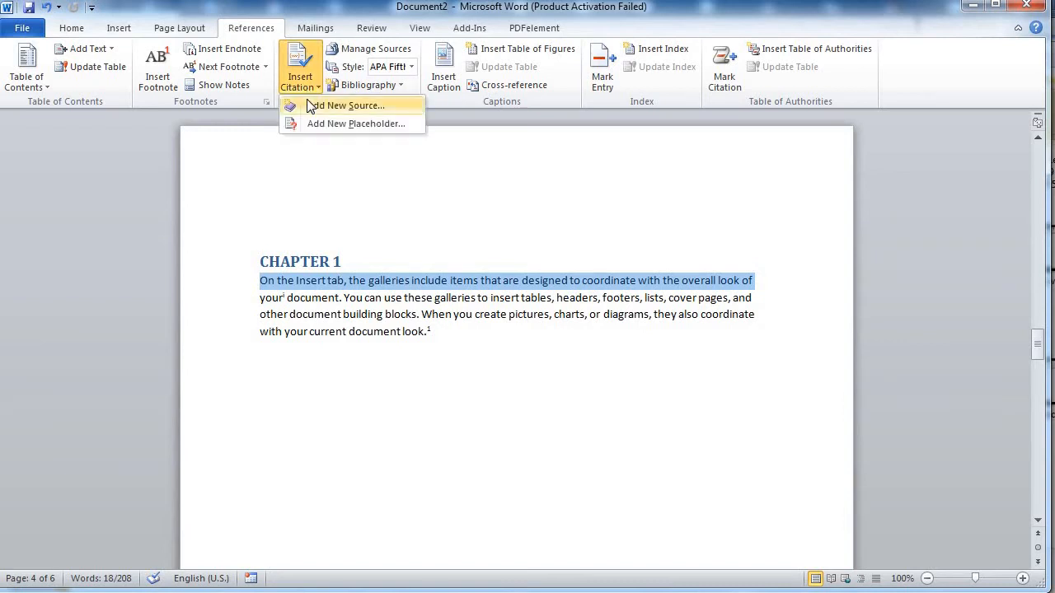
click(308, 105)
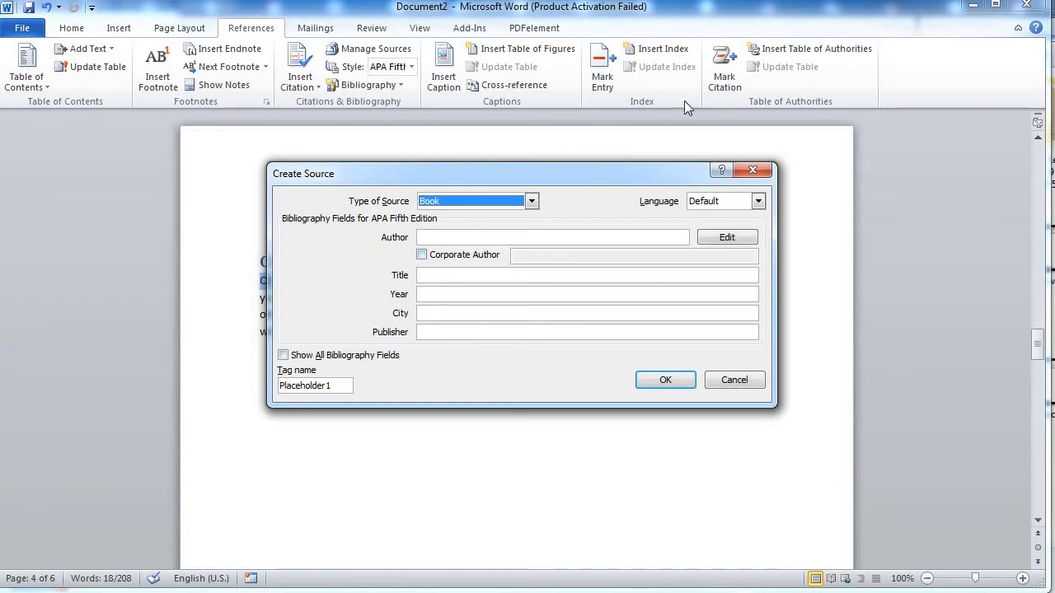
- Set the source type to Book and enter the author's name as a corporate author
click(474, 205)
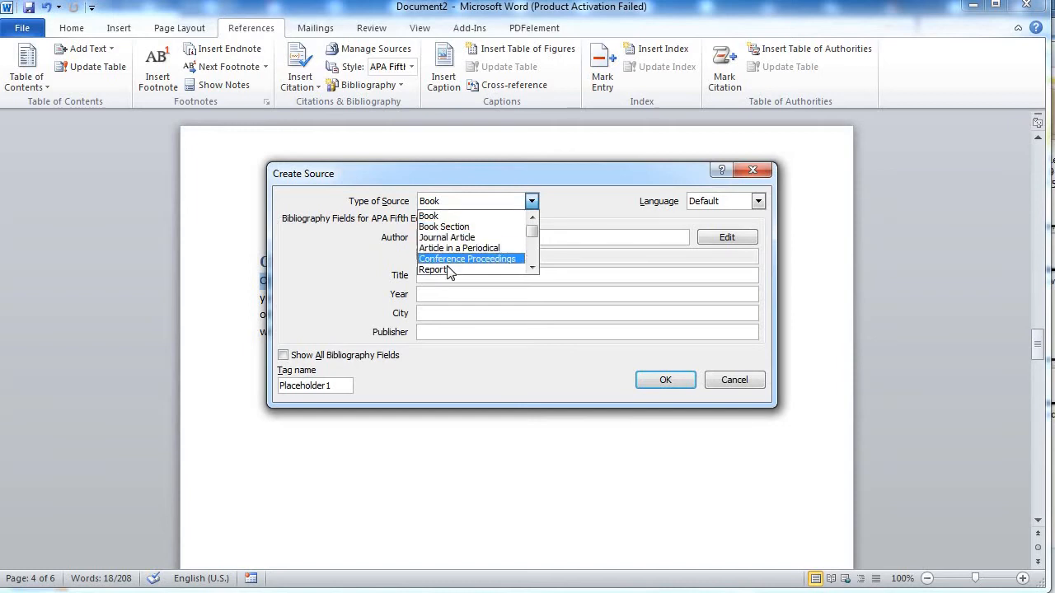
click(435, 216)
click(439, 236)
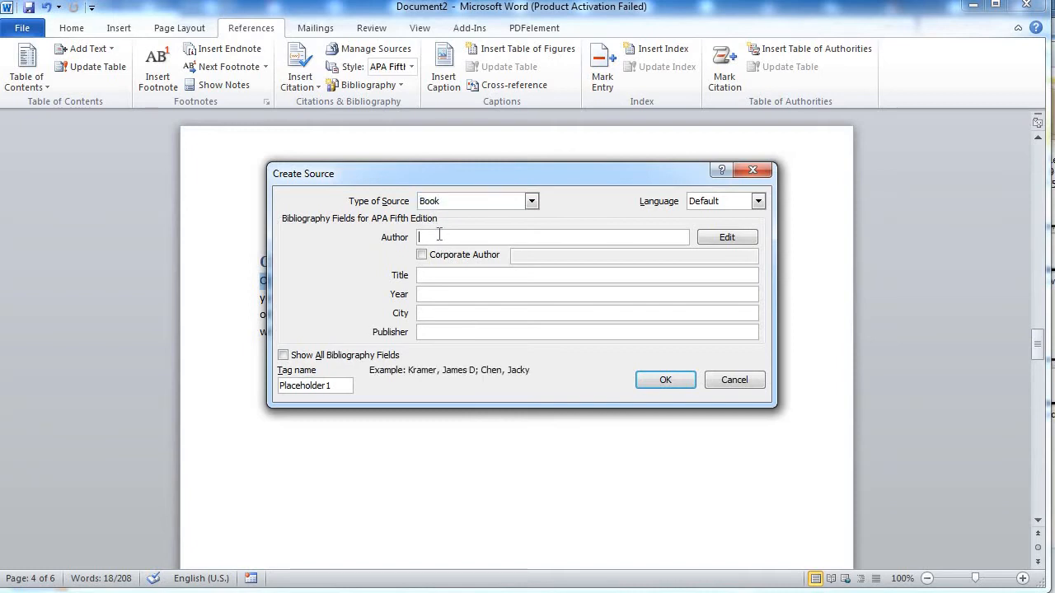
text(JEDDY)
click(424, 255)
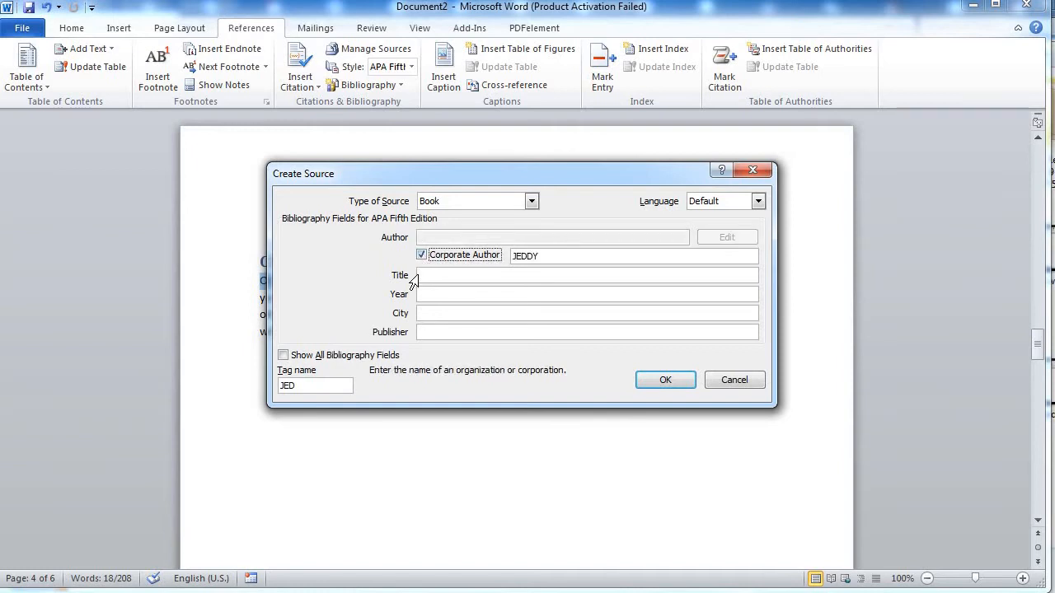
- Give the source the title ONLINE STUDIES, year 2020 and city MUMBAI, and insert its citation
click(412, 277)
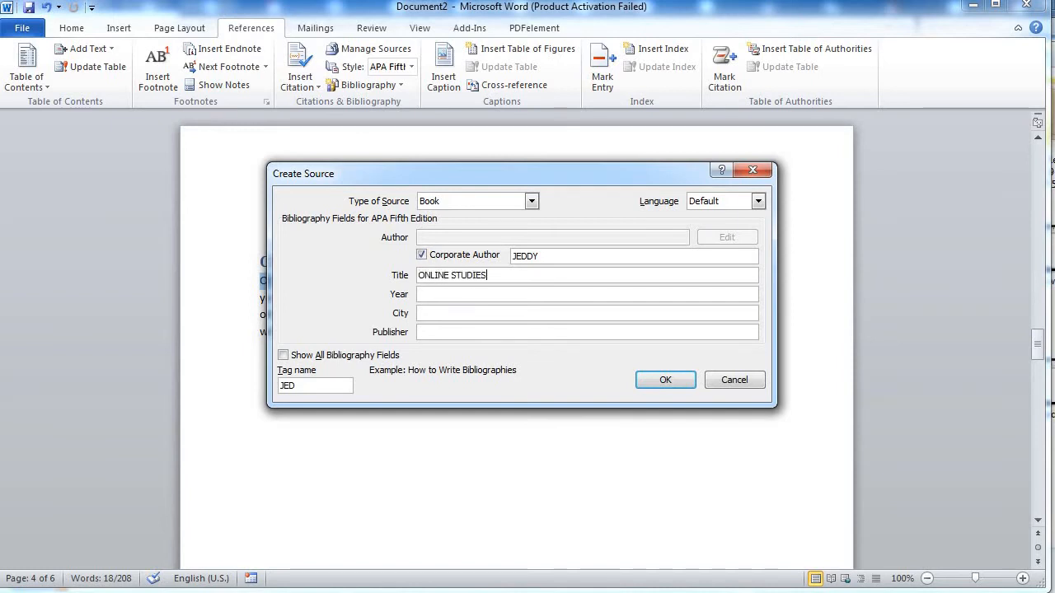
click(431, 293)
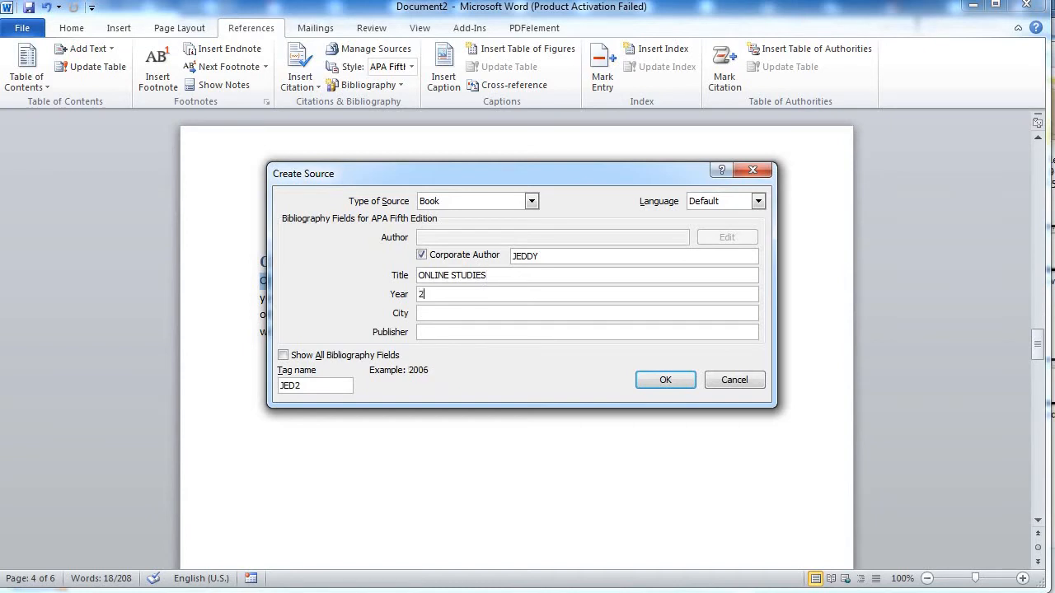
text(2020)
click(427, 312)
click(680, 385)
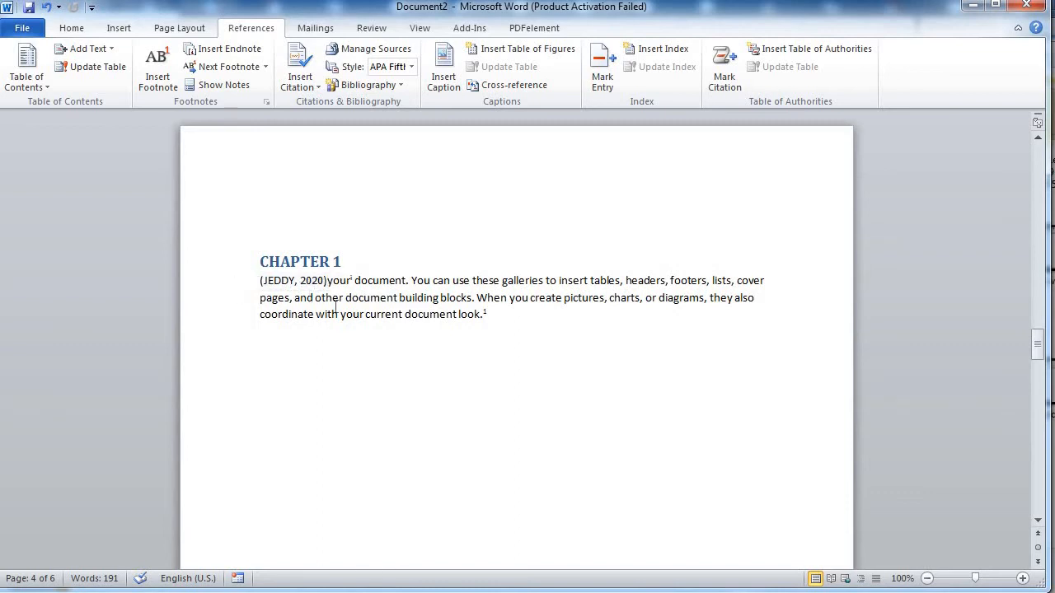
- Review the master list, current list and citation preview in the Source Manager
click(359, 51)
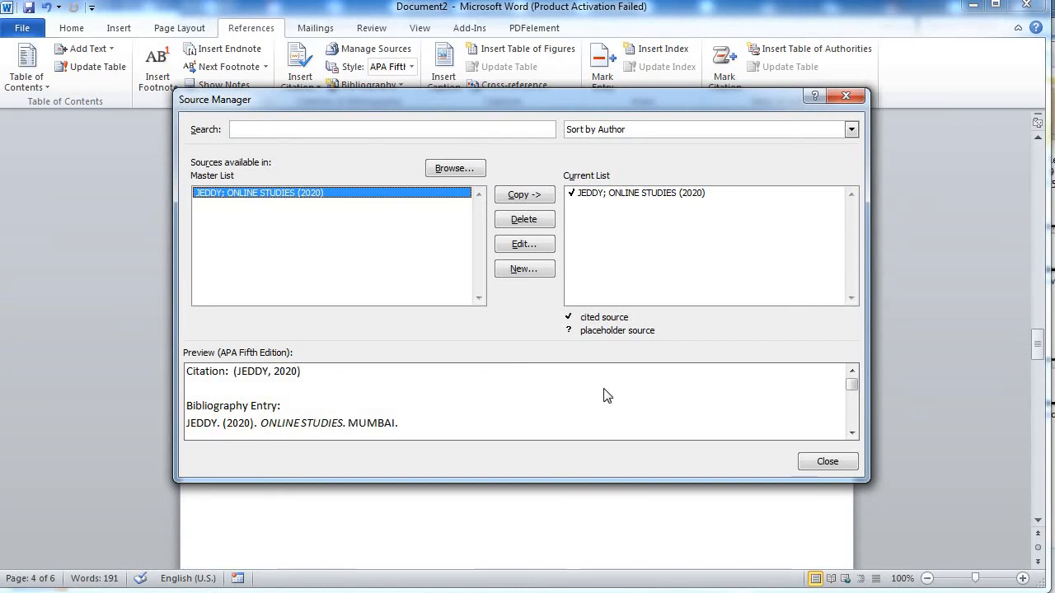
click(826, 460)
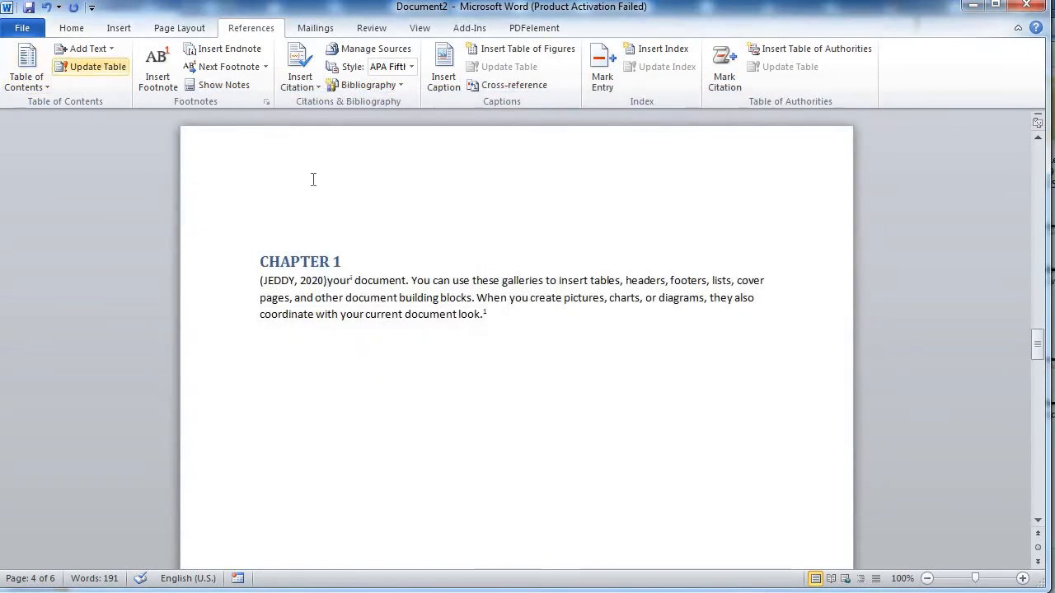
- Try the Chicago Fifteenth Edition, GOST - Title Sort, GOST - Name Sort and ISO 690 - Numerical Reference citation styles, and return to APA Fifth Edition
click(412, 67)
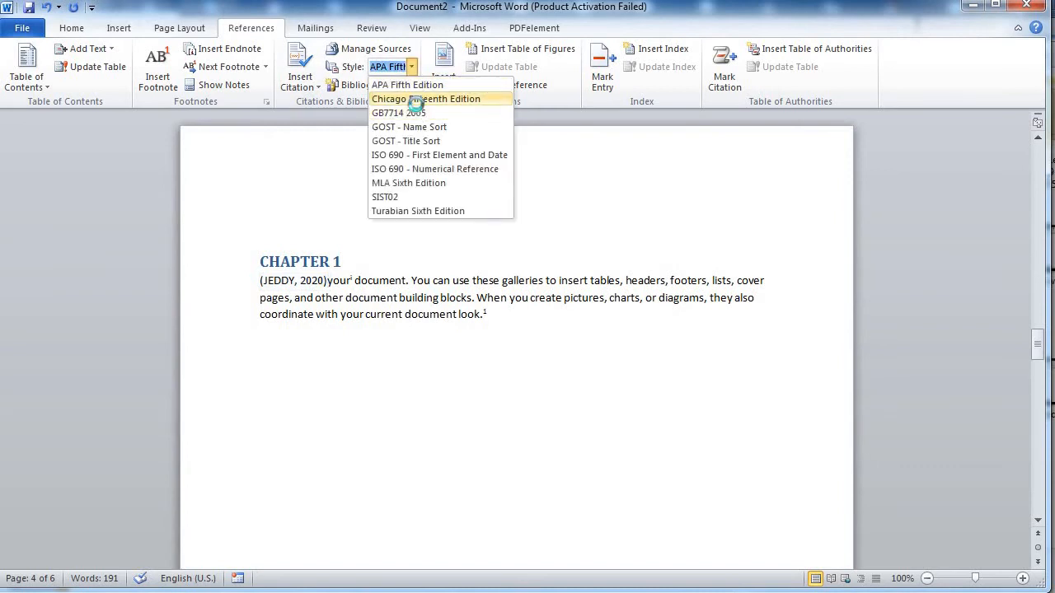
click(421, 99)
click(411, 69)
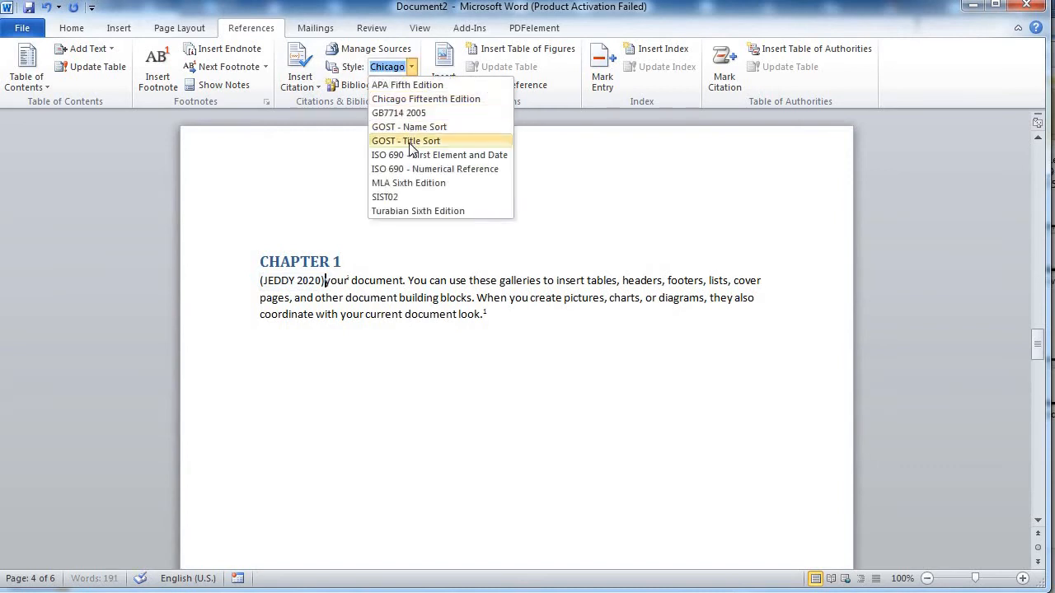
click(410, 141)
click(412, 67)
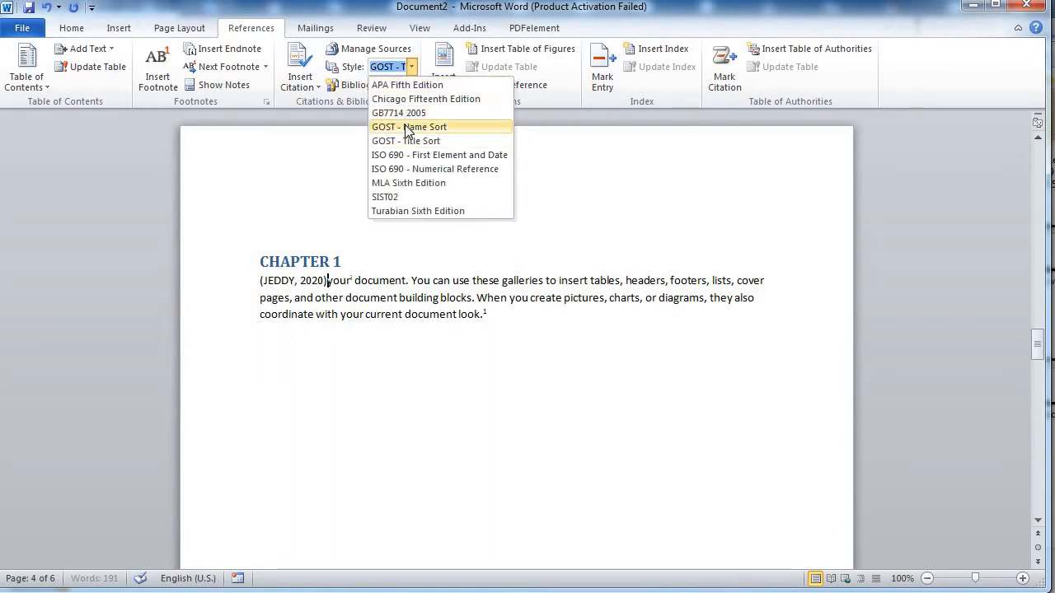
click(407, 127)
click(412, 69)
click(415, 168)
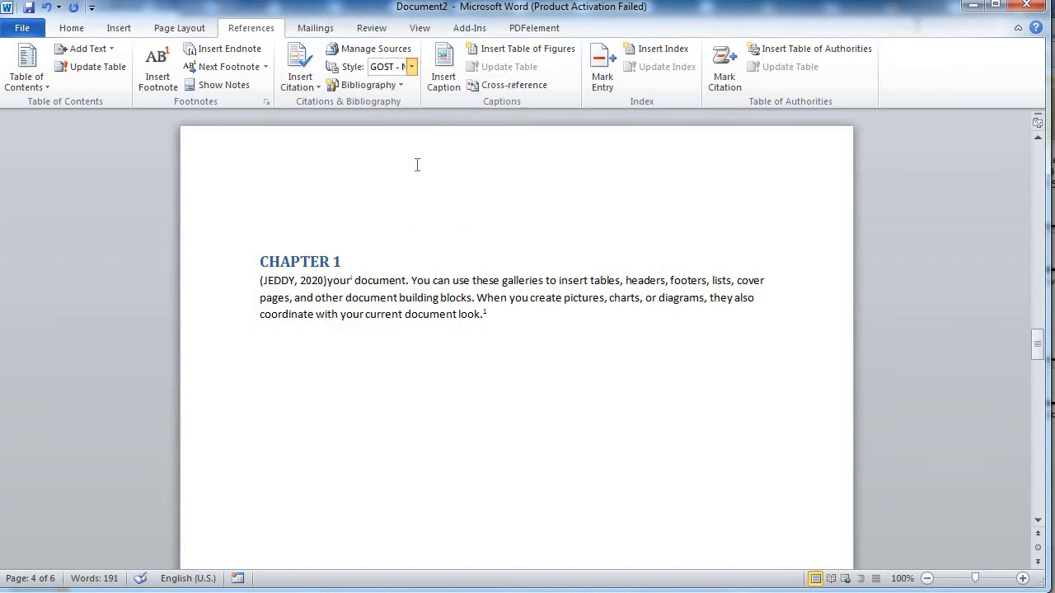
click(412, 69)
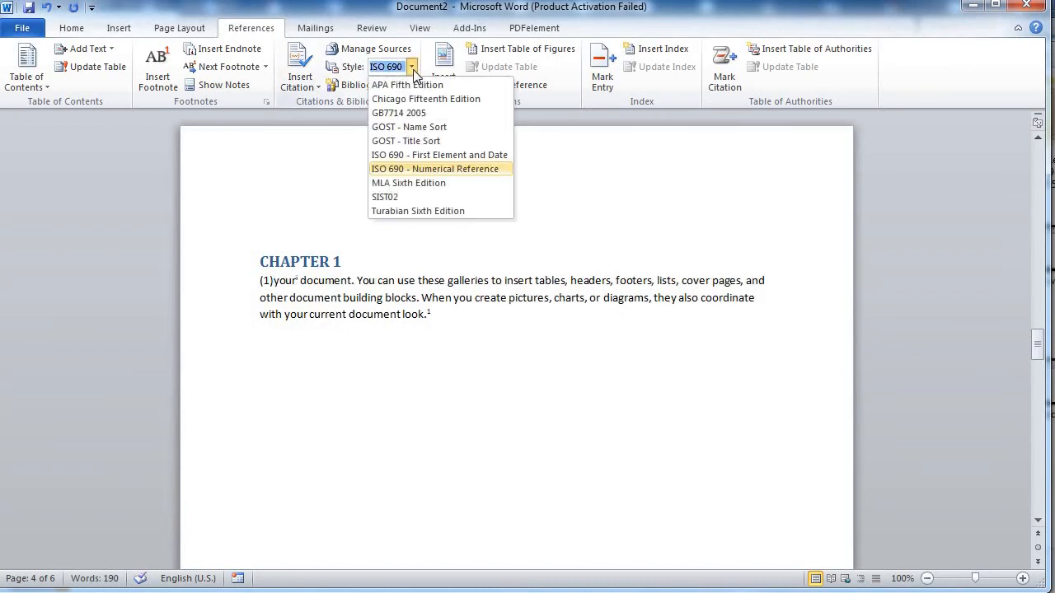
click(410, 84)
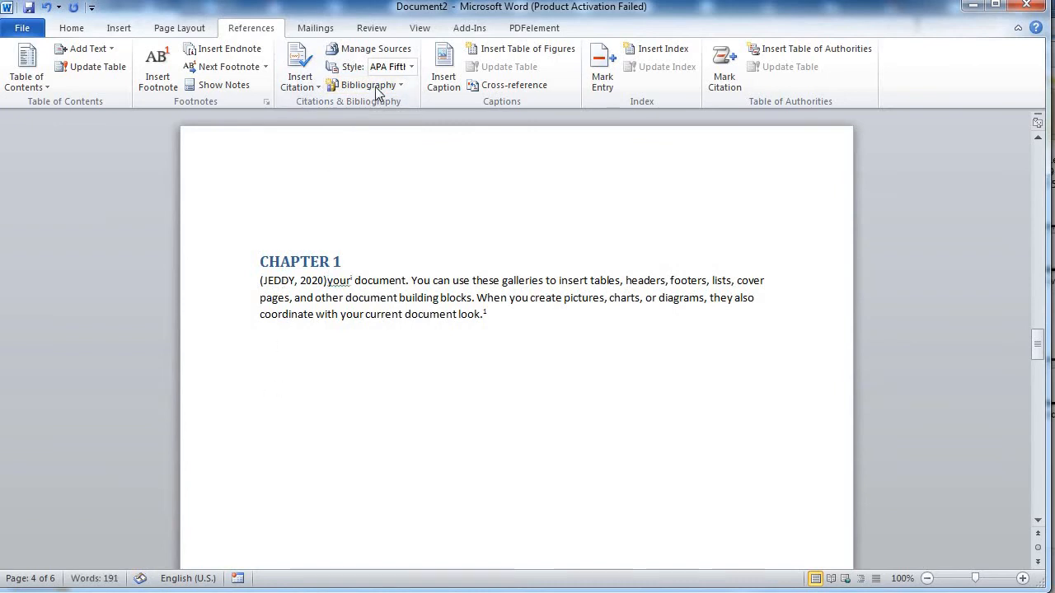
- Insert the built-in Bibliography with its heading below the Chapter 1 paragraph
click(378, 87)
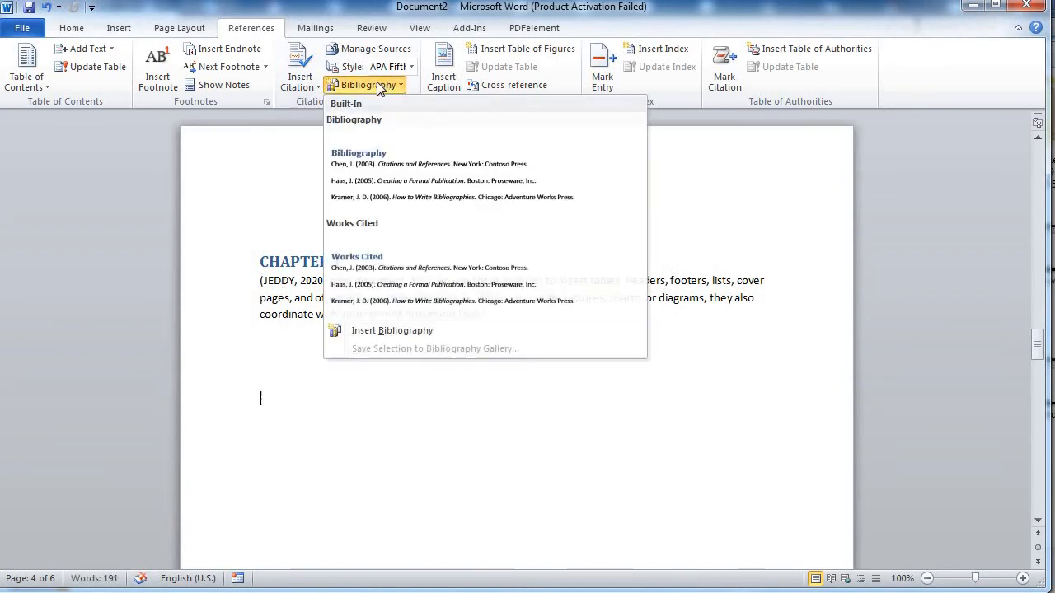
click(377, 87)
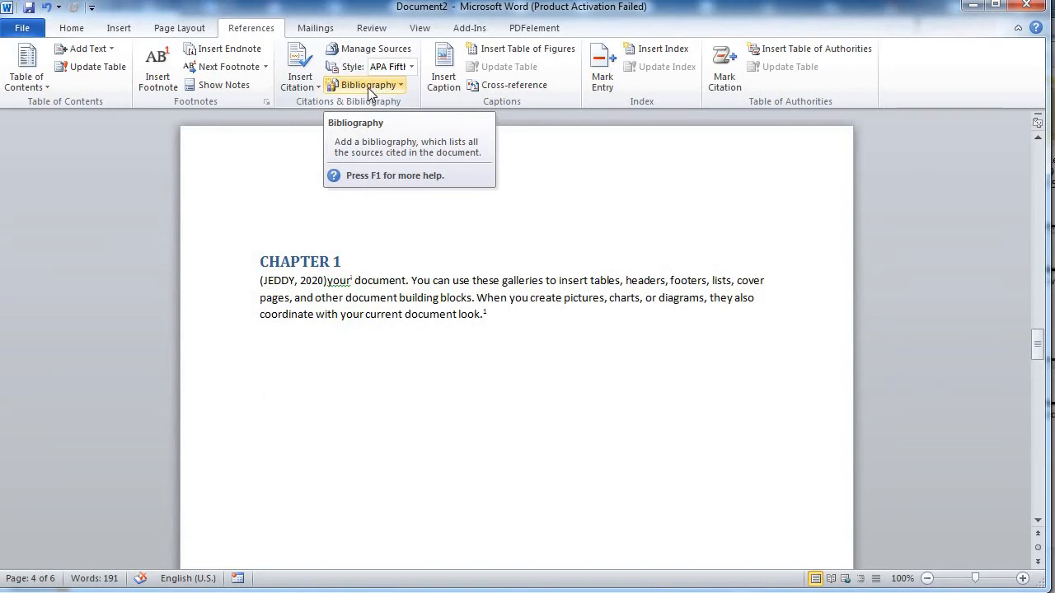
click(369, 86)
click(368, 164)
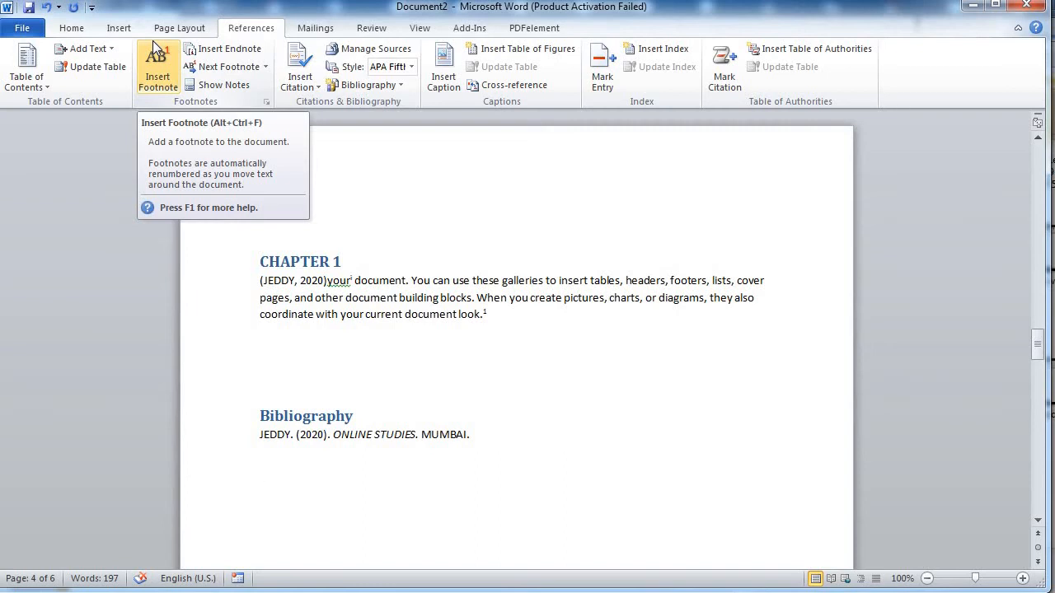
- Insert the Desert sample picture below the bibliography and scale it down to about 4.42" wide by 3.31" high
click(117, 28)
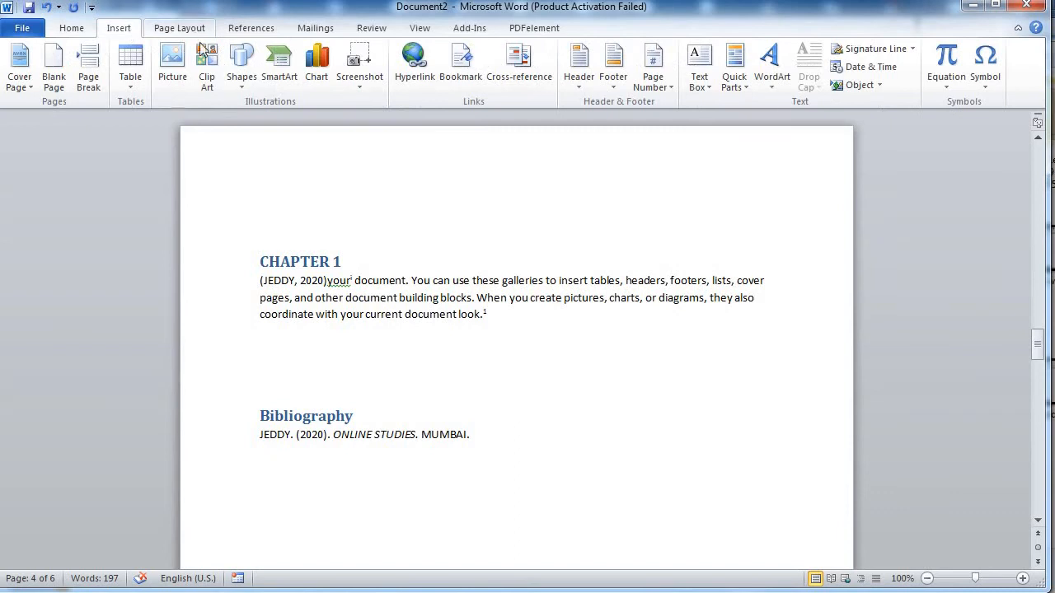
click(172, 62)
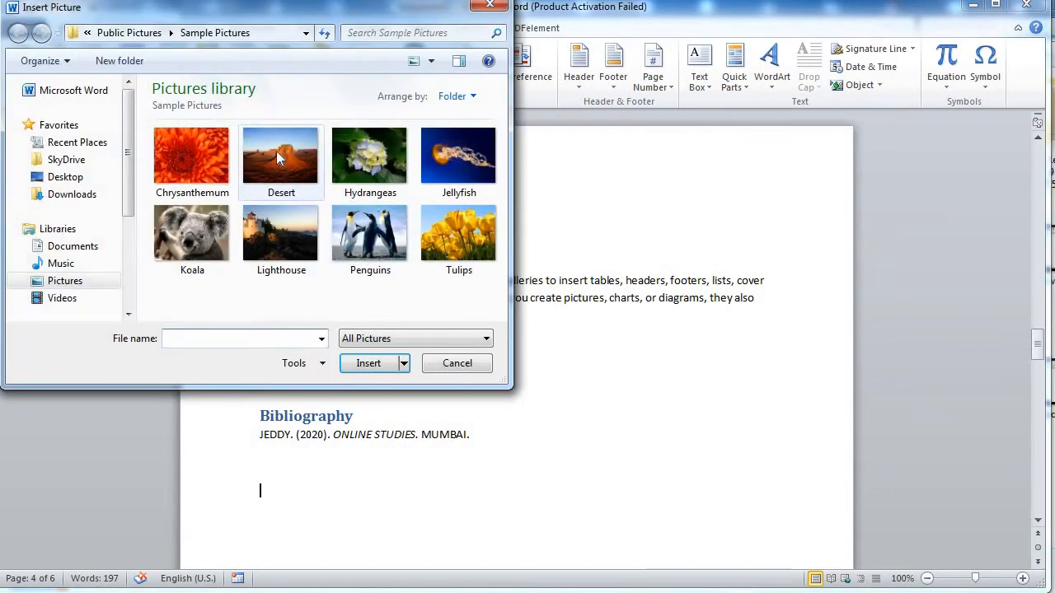
click(276, 152)
click(368, 363)
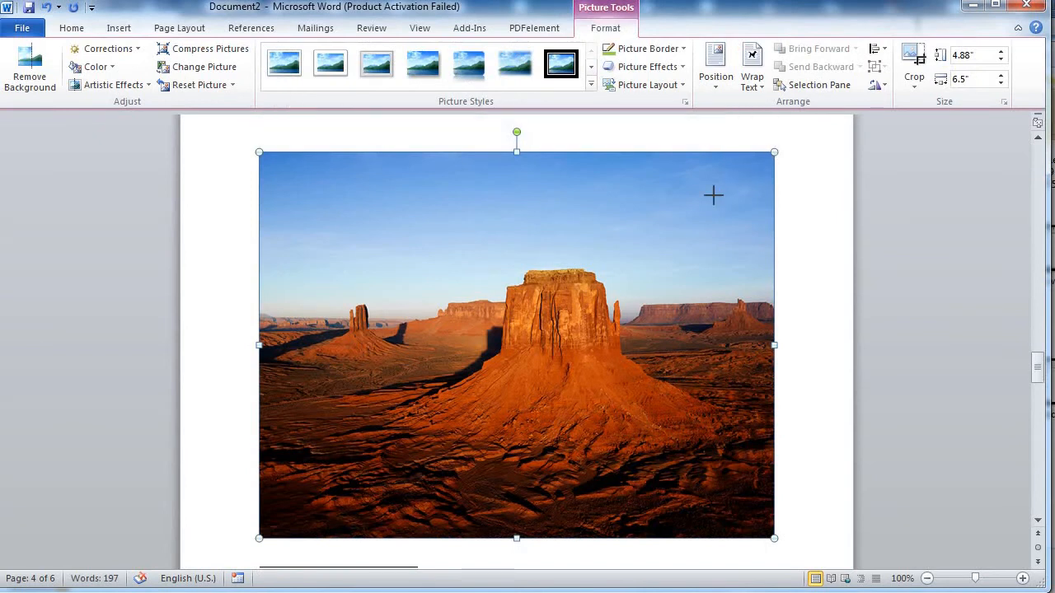
drag(713, 195, 582, 276)
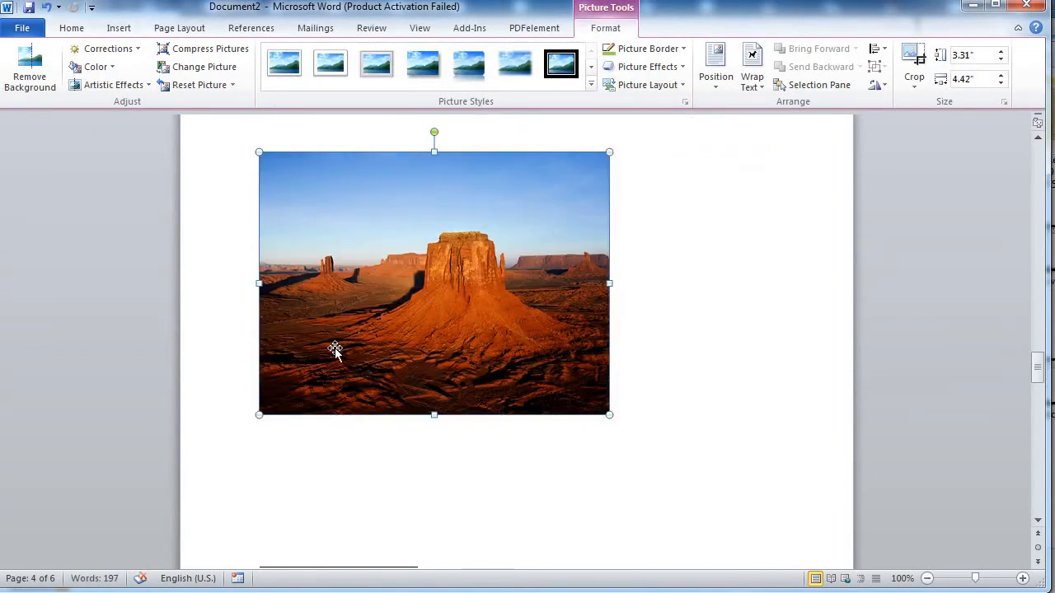
- Insert the caption "Figure 1" with the Figure label on the line below the desert picture
click(278, 435)
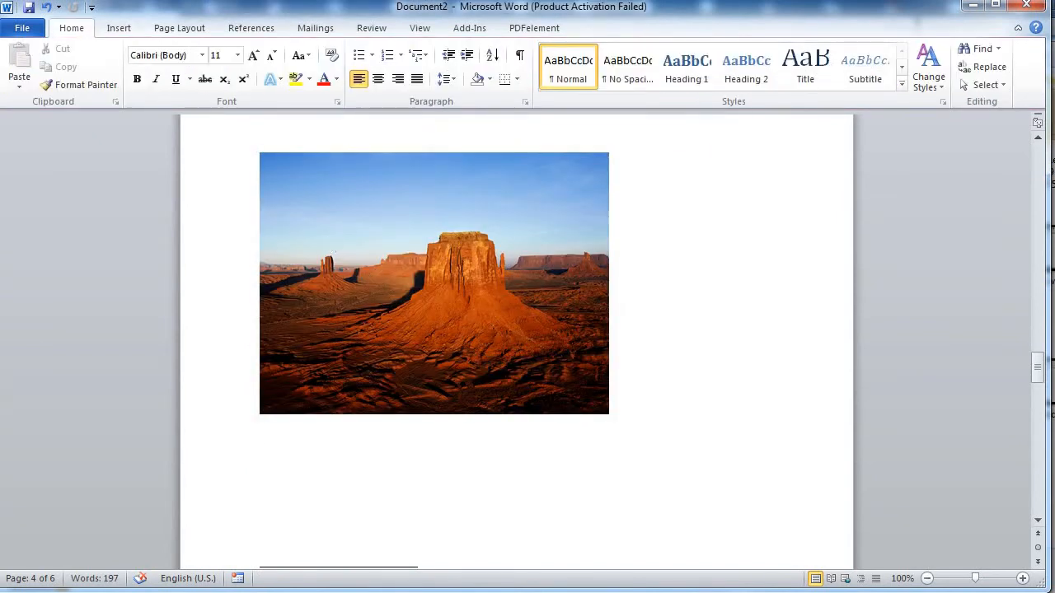
click(242, 33)
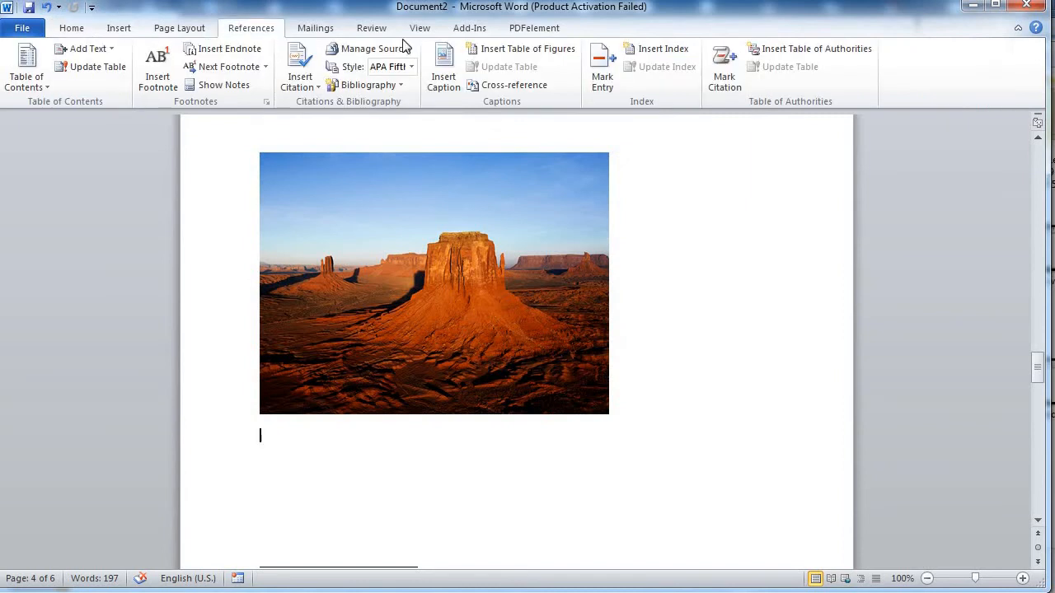
click(444, 70)
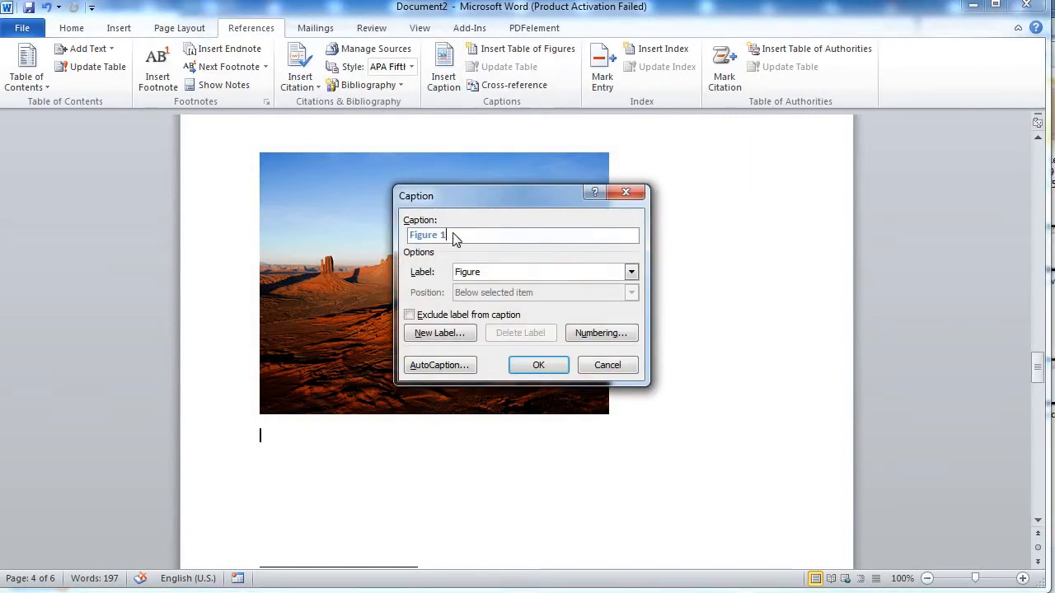
click(481, 274)
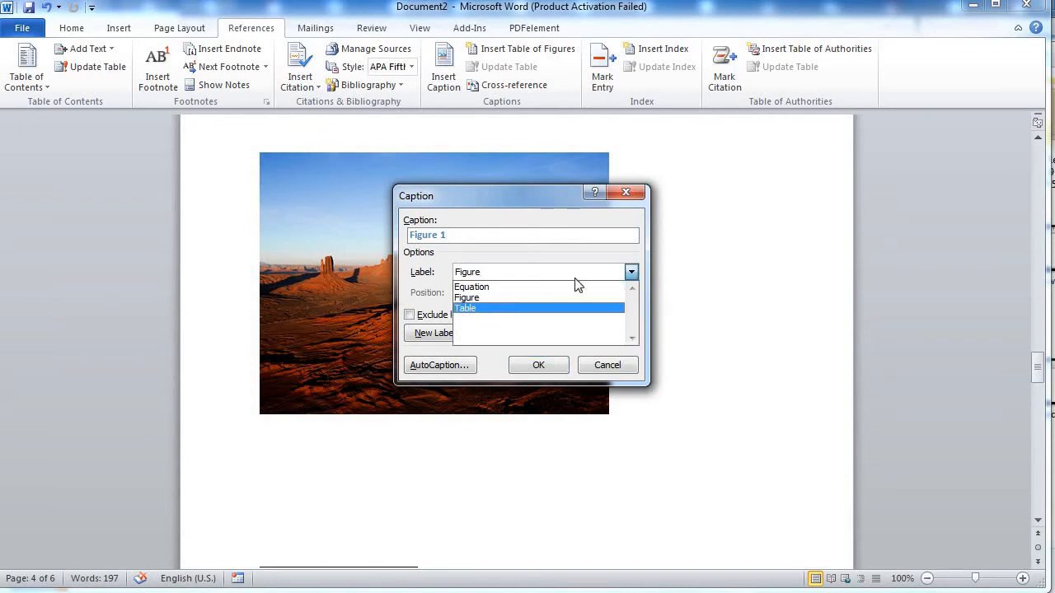
click(595, 272)
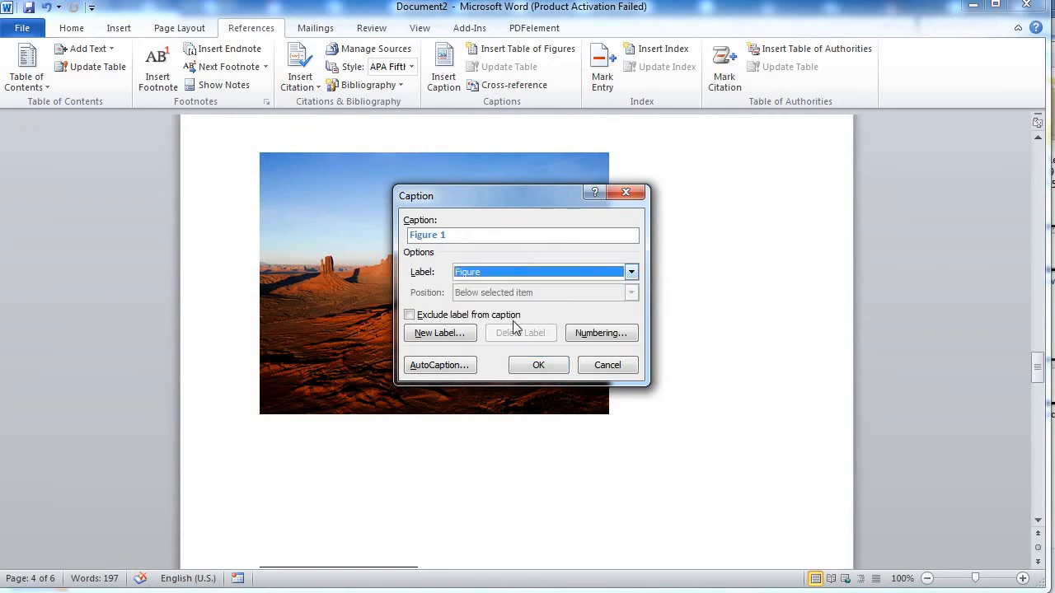
click(436, 333)
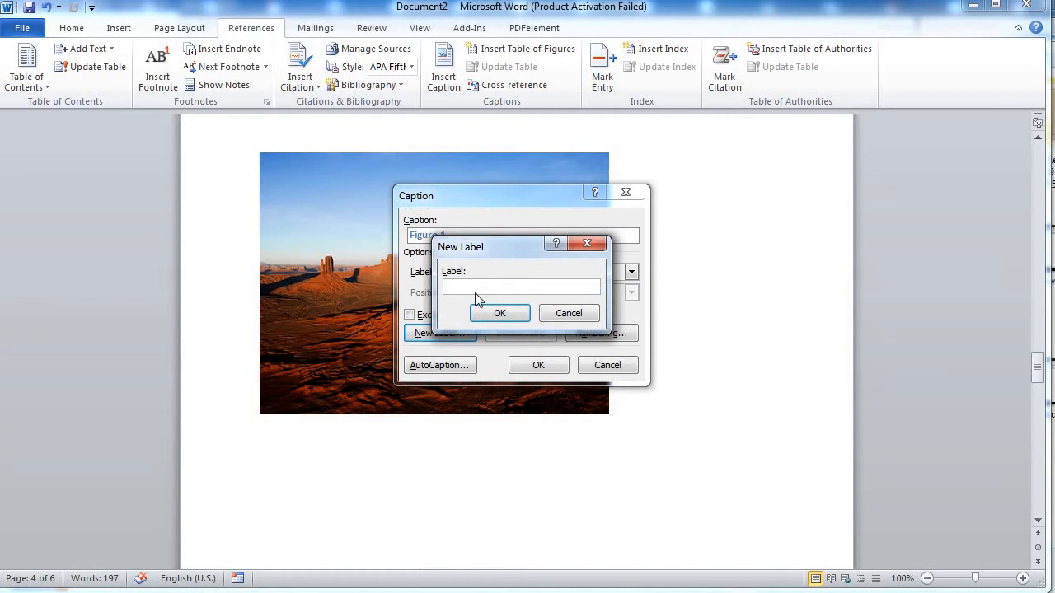
click(554, 313)
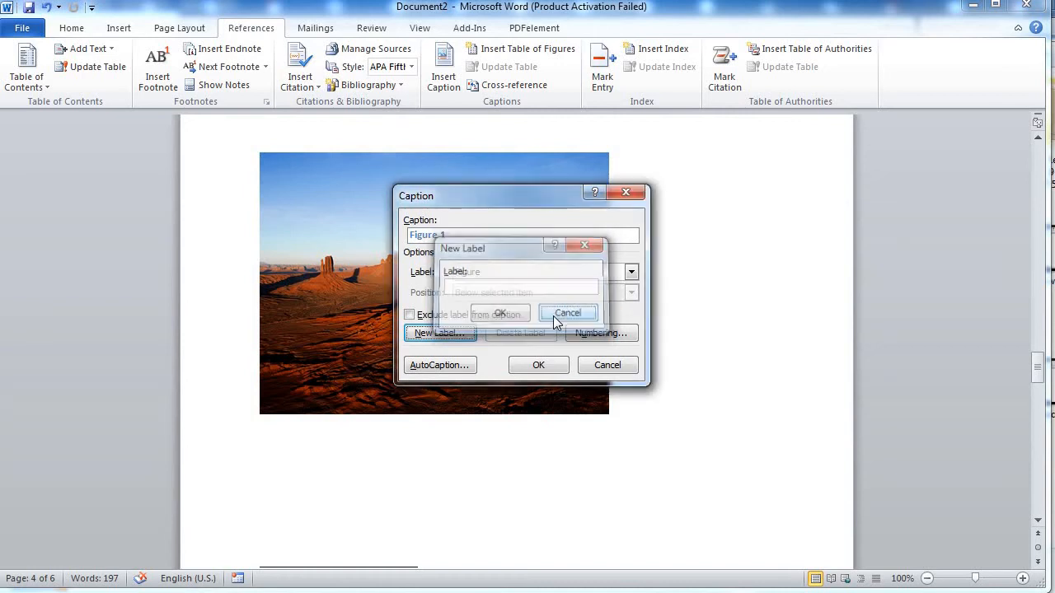
click(538, 367)
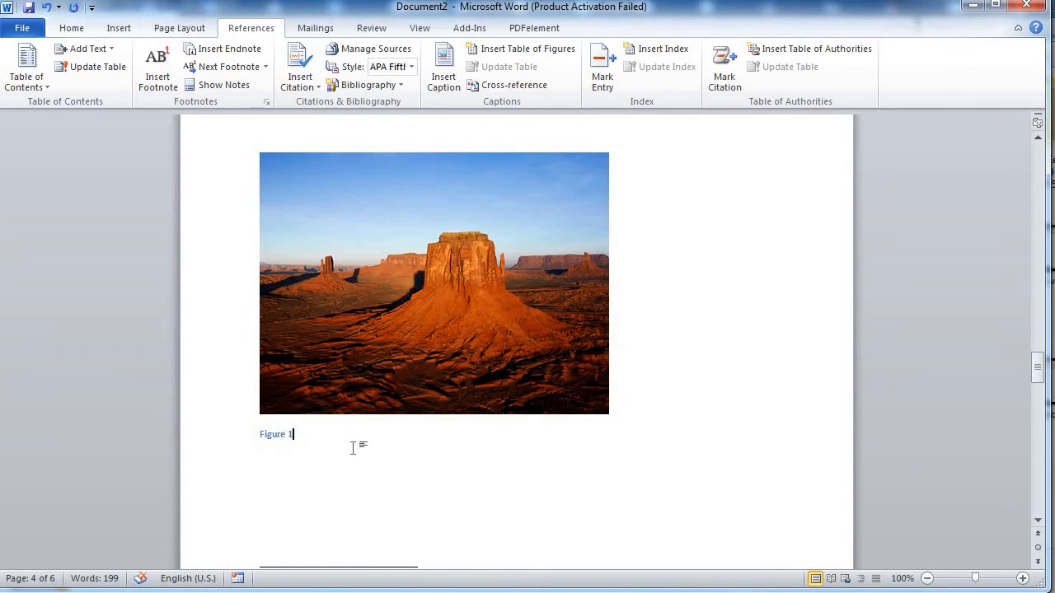
- Insert a table of figures for the Figure label on a new line below the picture's caption
key(Return)
click(574, 50)
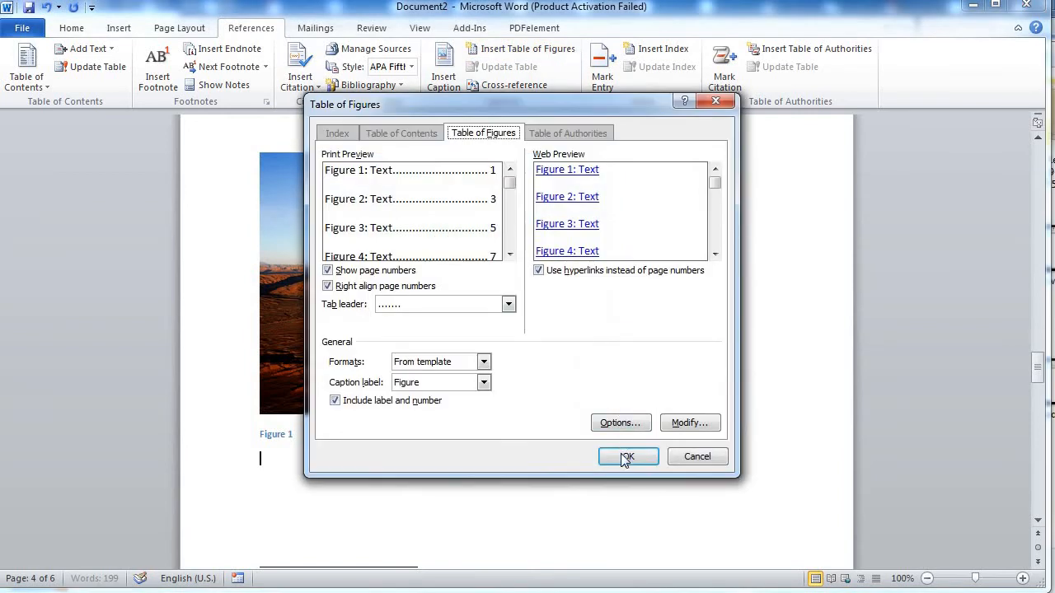
click(626, 456)
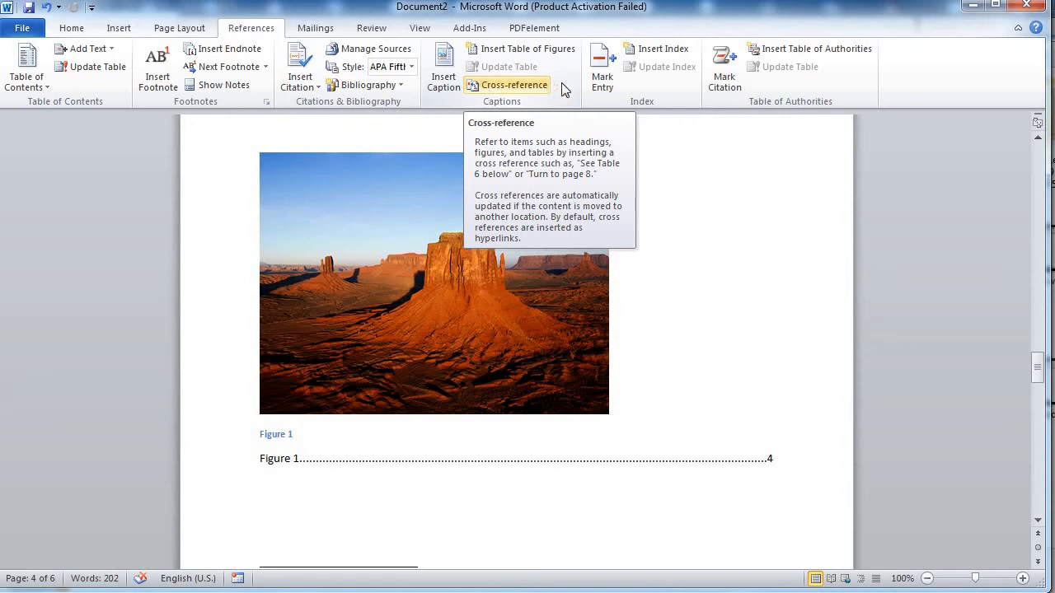
- Set up an index entry from the Chapter 2 paragraph's first line with the subentry "HI M HERE TO GIVE MY ONLINE LECTURES"
scroll(252, 441, down, 10)
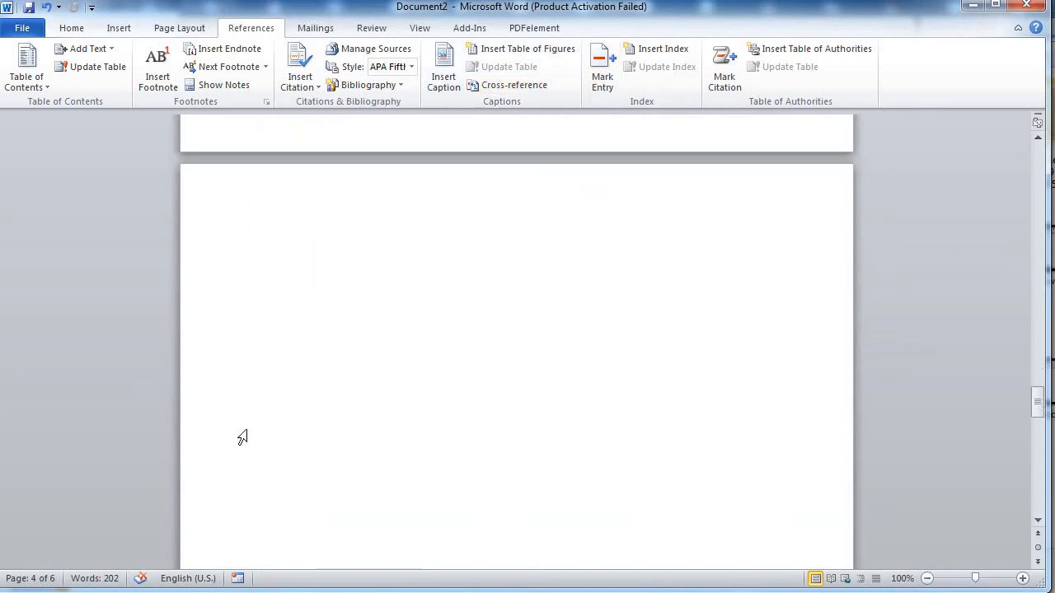
drag(253, 379, 761, 370)
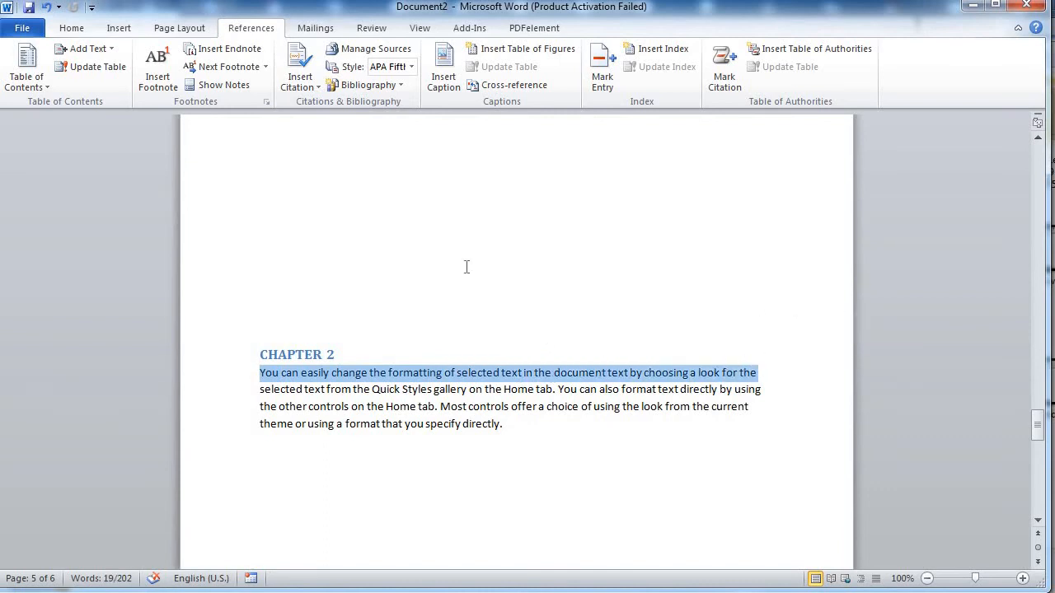
click(608, 82)
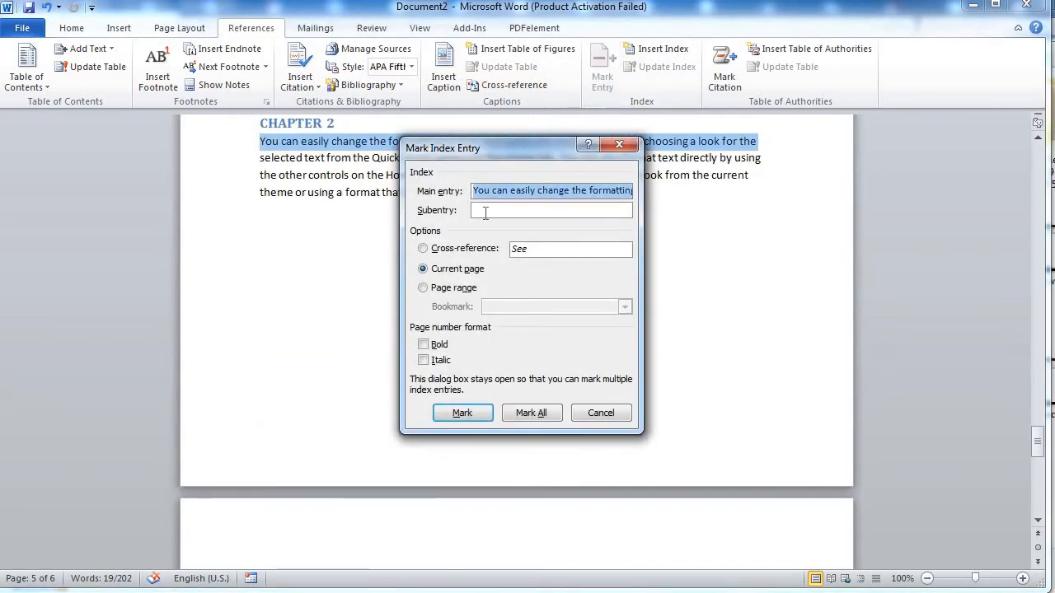
click(485, 212)
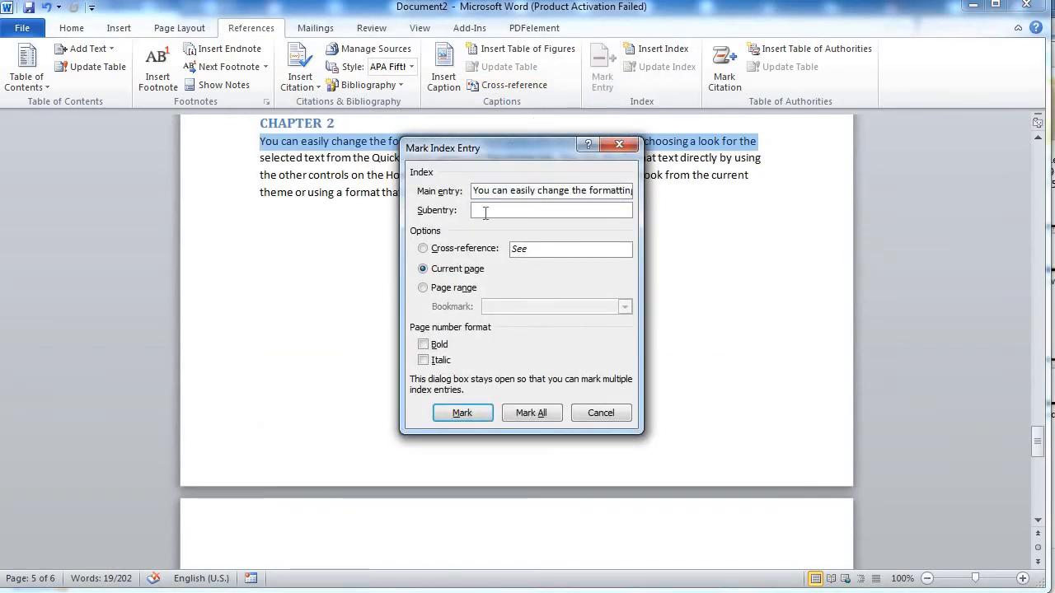
text(Hi M HERE TO GIVE MY ONLINE L)
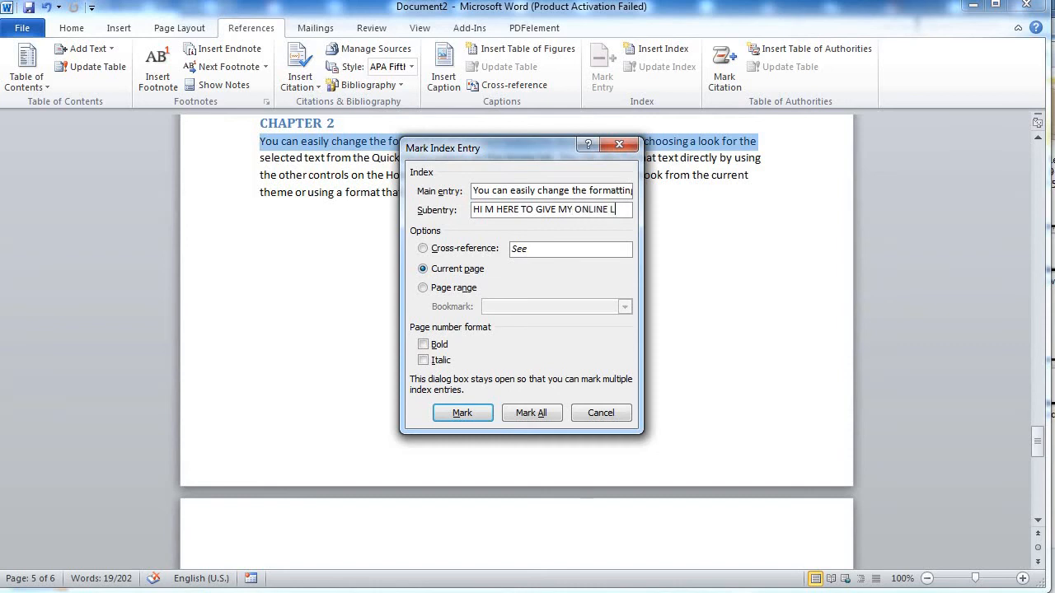
text(URES)
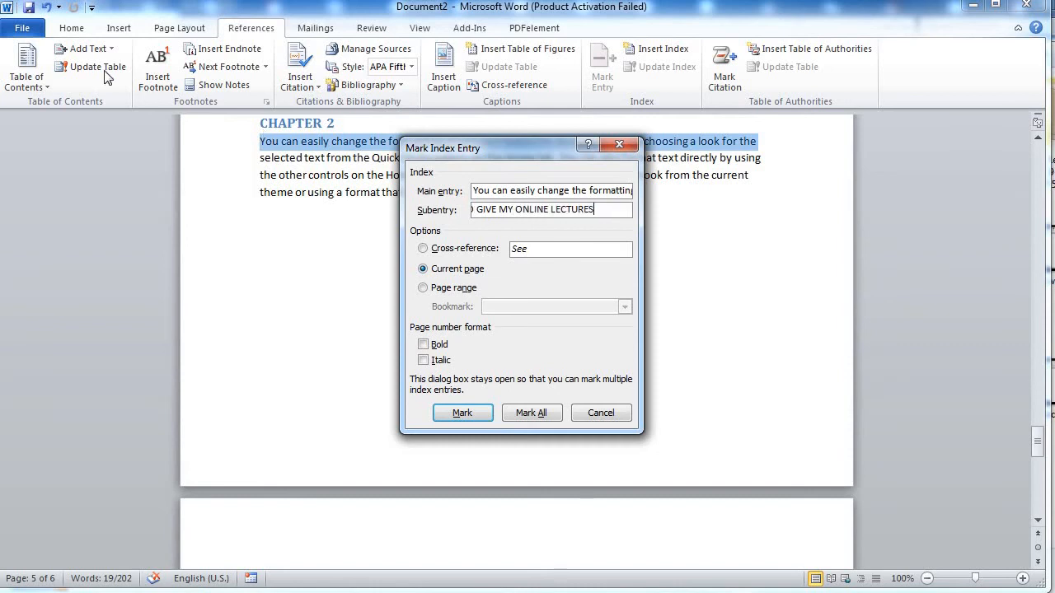
- Format the index entry's page number as bold and italic, and mark all occurrences of the entry
click(422, 344)
click(423, 360)
click(519, 416)
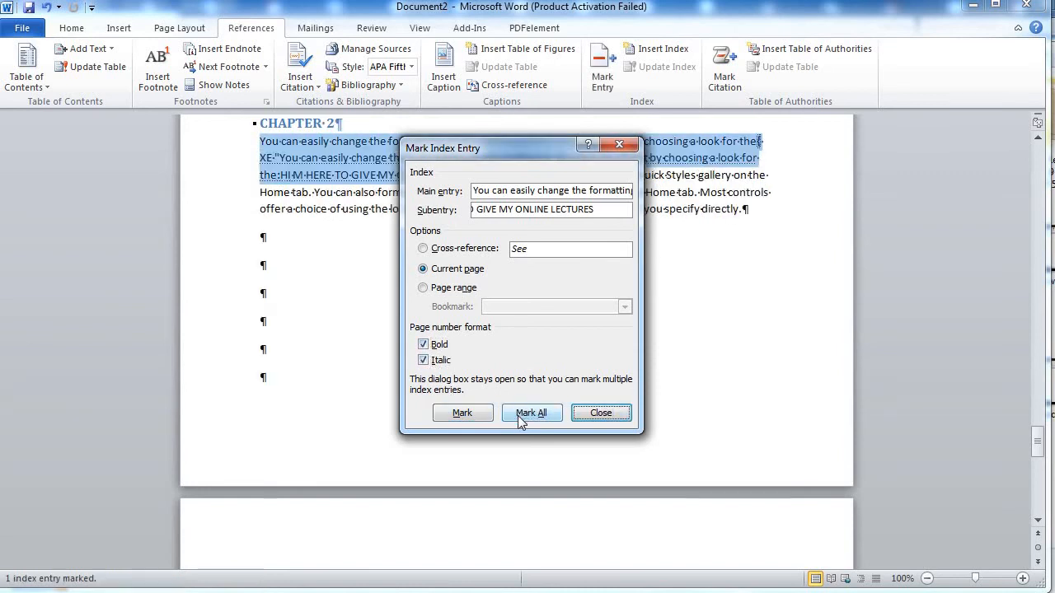
click(590, 413)
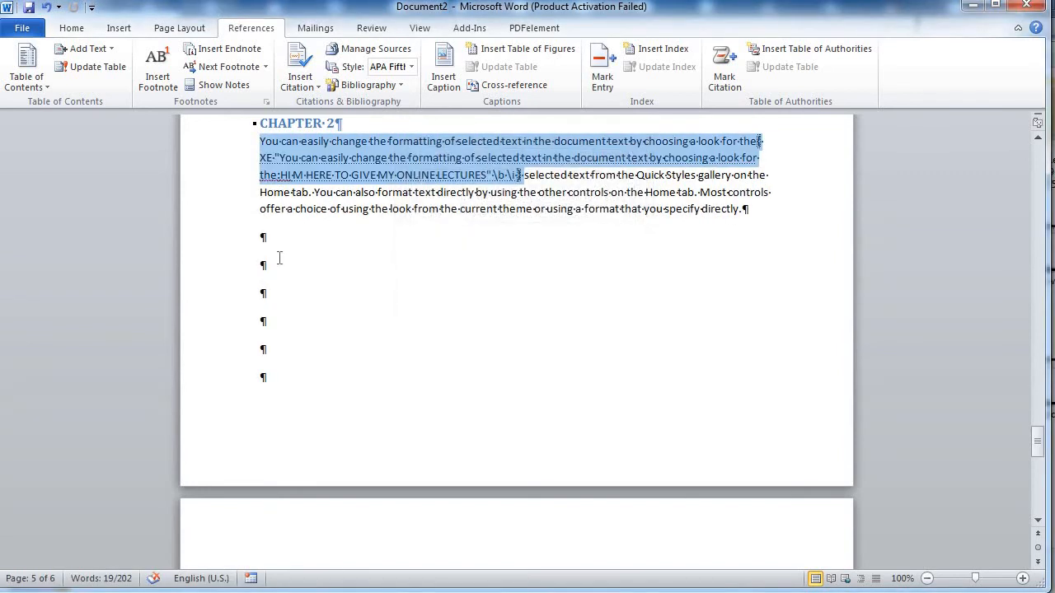
- Hide the formatting marks and insert an indented two-column index on an empty line below the Chapter 2 paragraph
click(71, 29)
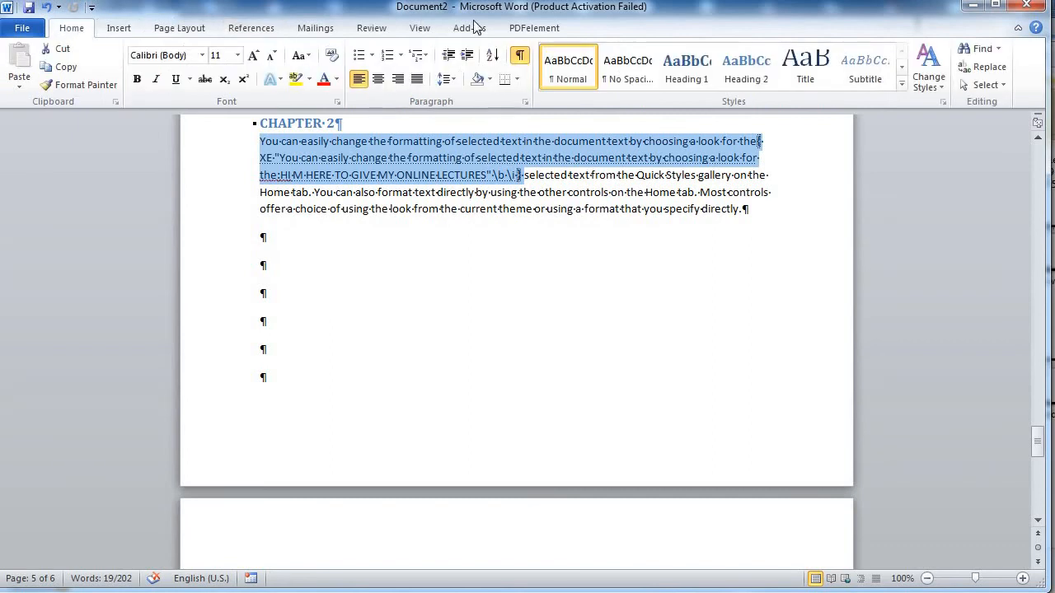
click(520, 58)
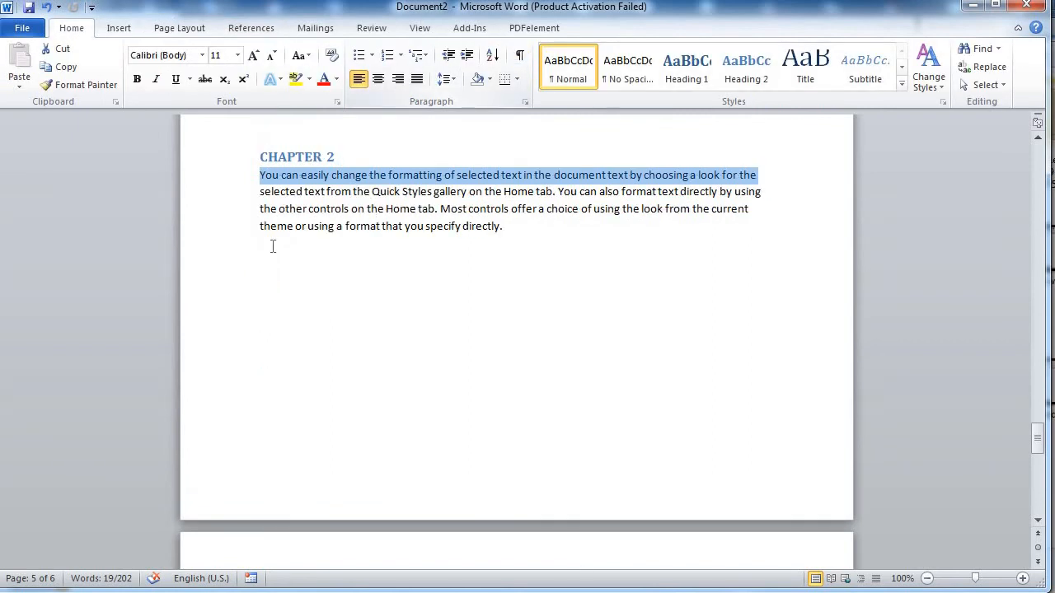
click(268, 291)
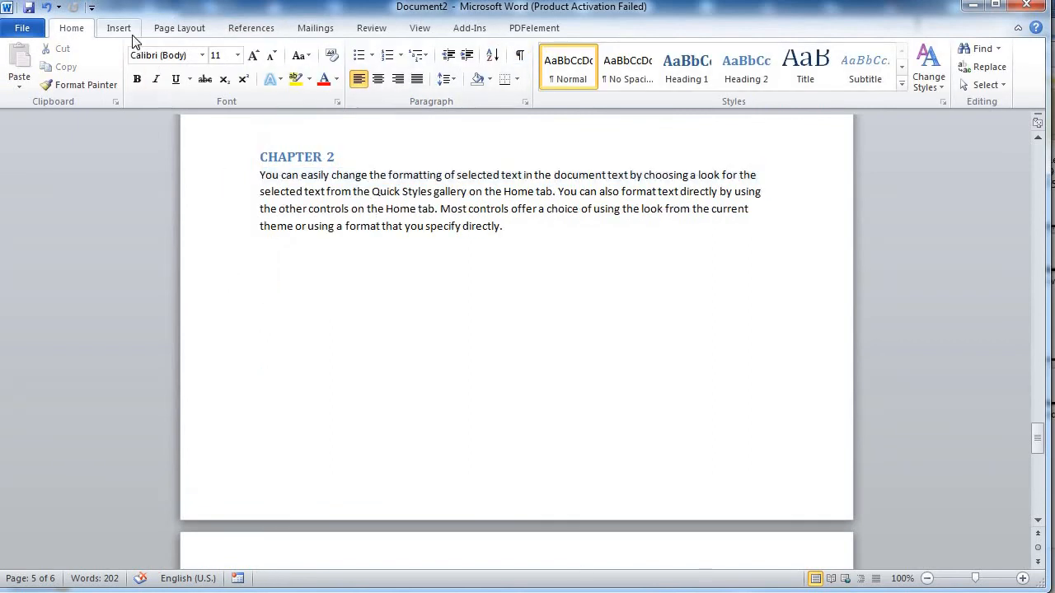
click(257, 31)
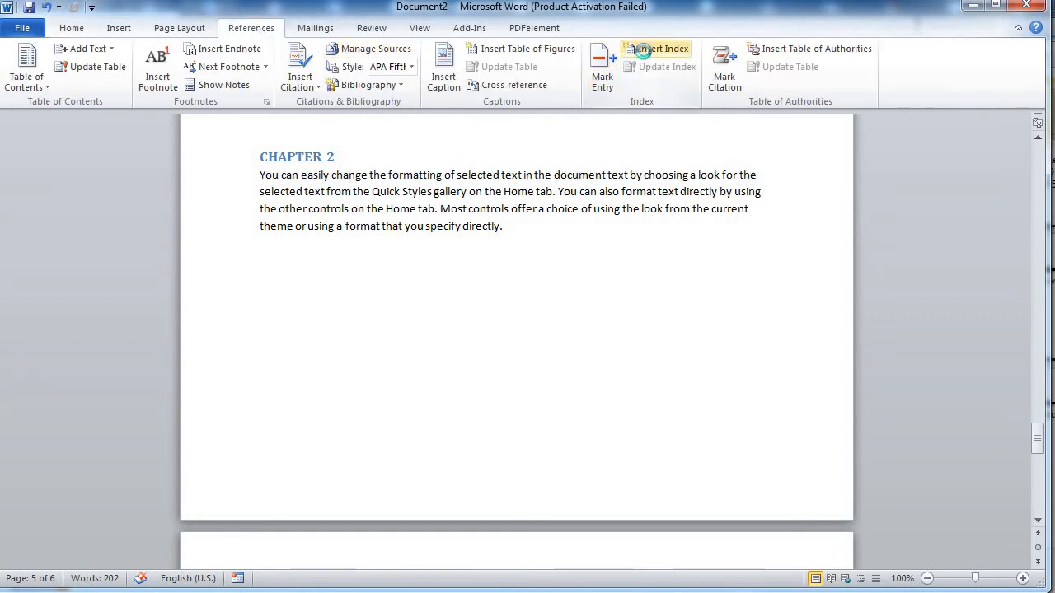
click(647, 50)
click(618, 452)
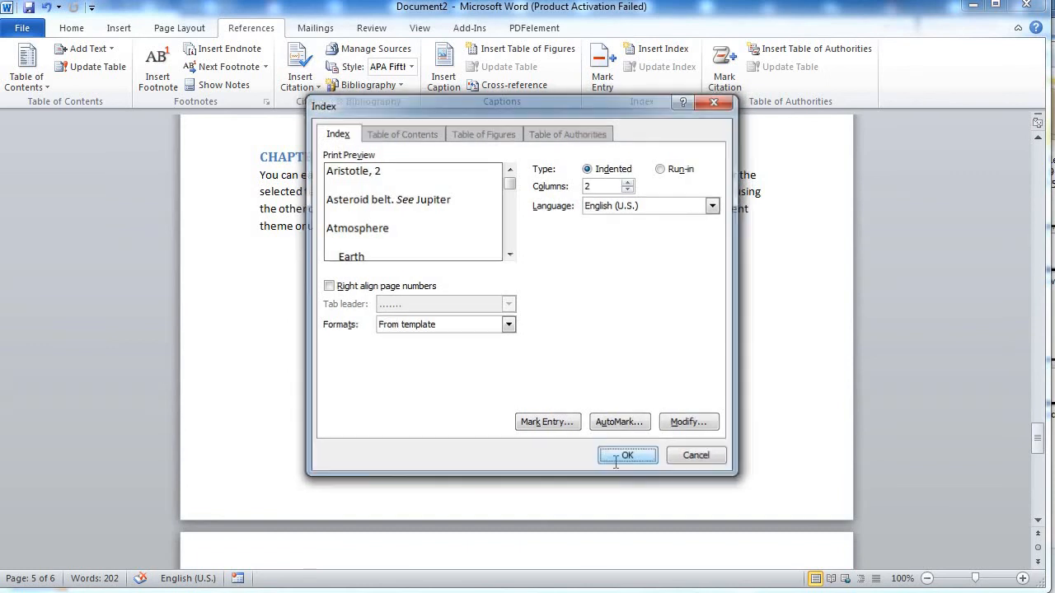
click(319, 318)
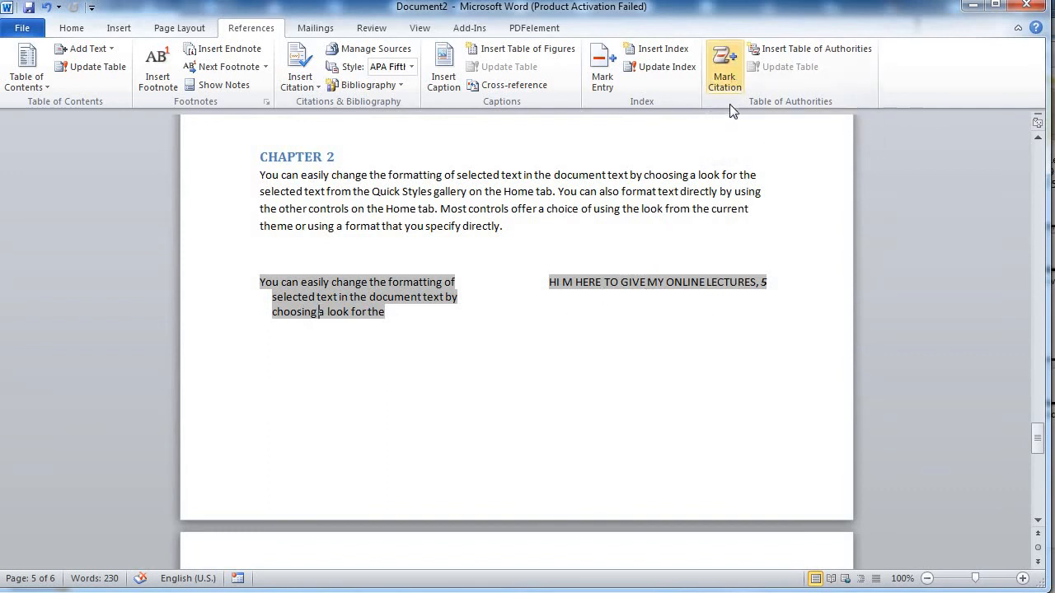
- Mark all occurrences of the Chapter 3 paragraph as a citation in the Statutes category
scroll(569, 436, down, 15)
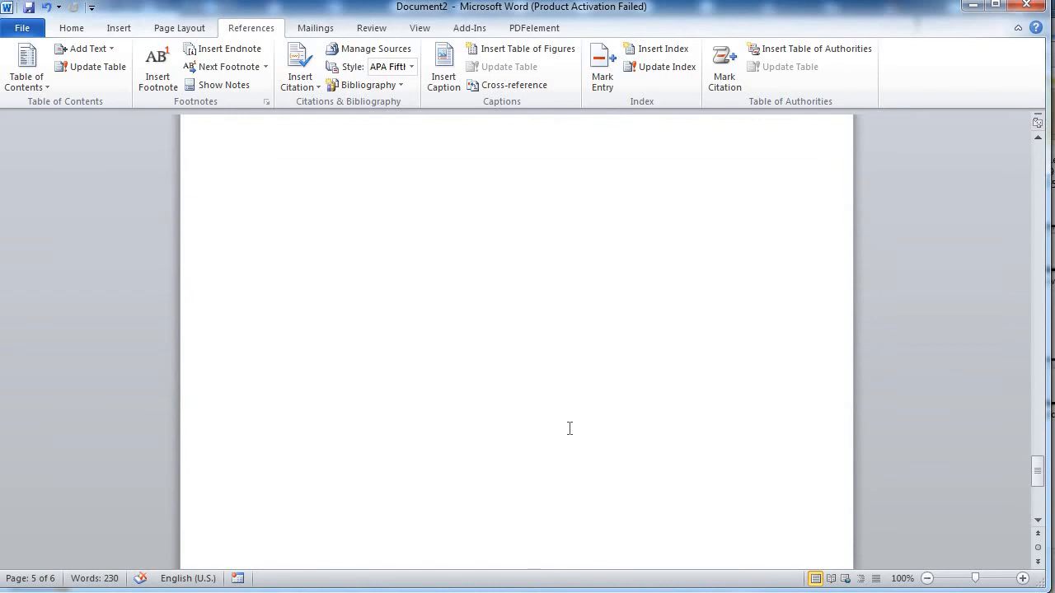
scroll(528, 390, down, 3)
drag(255, 308, 706, 360)
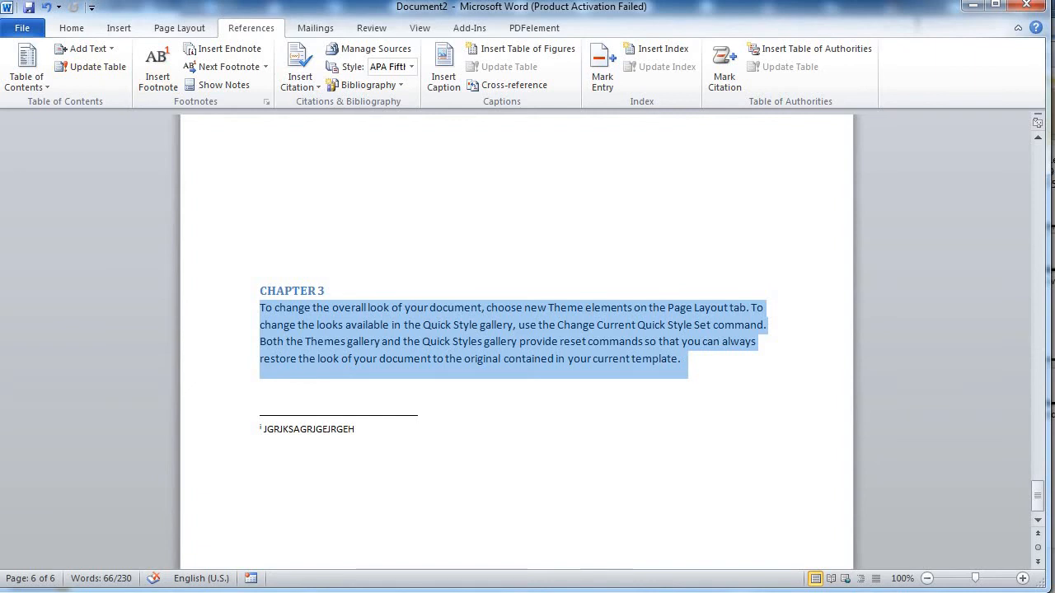
click(715, 80)
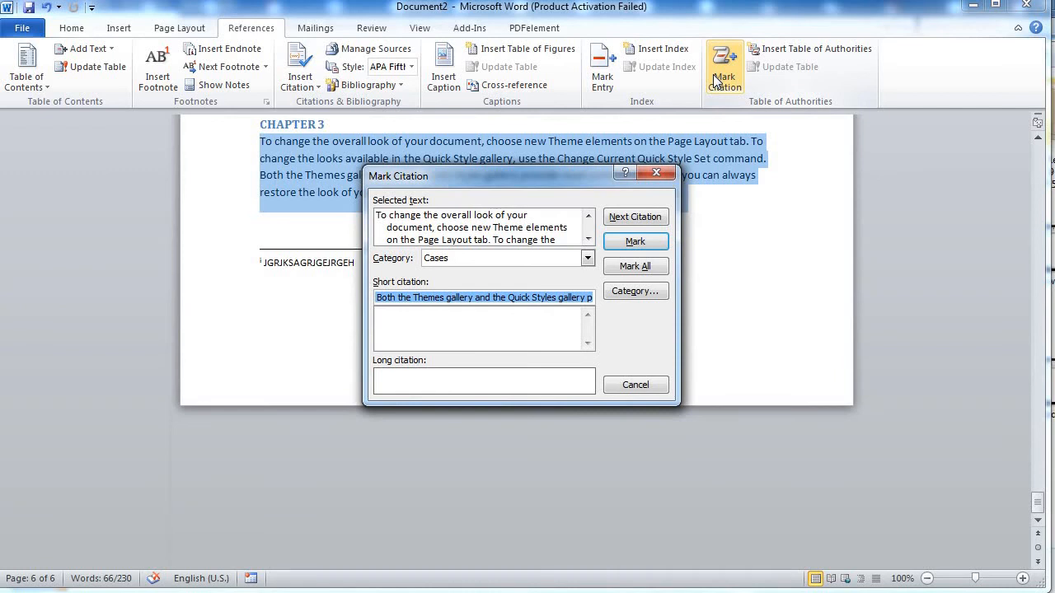
click(527, 262)
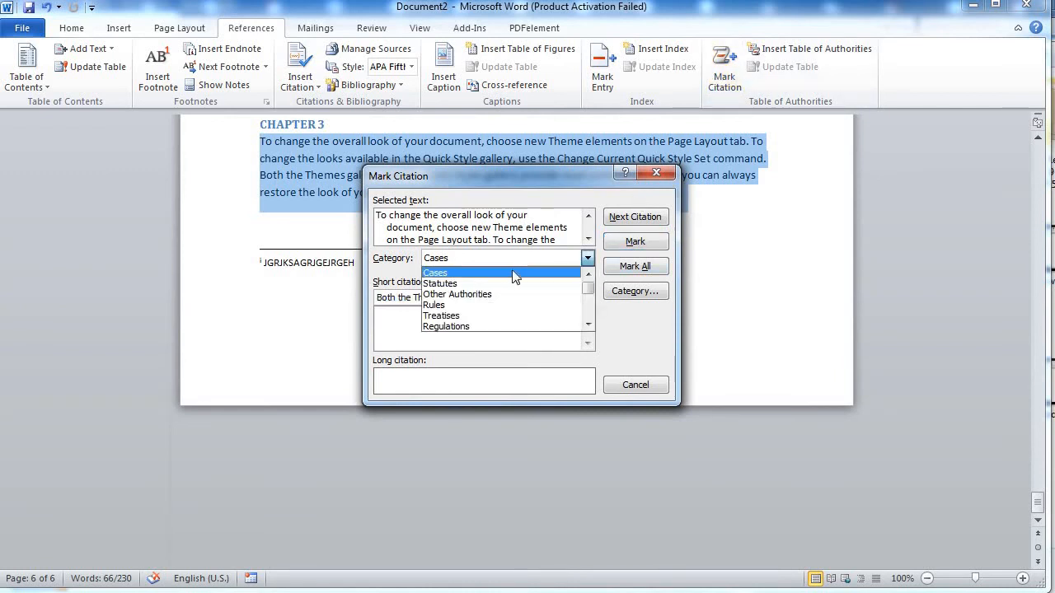
click(439, 283)
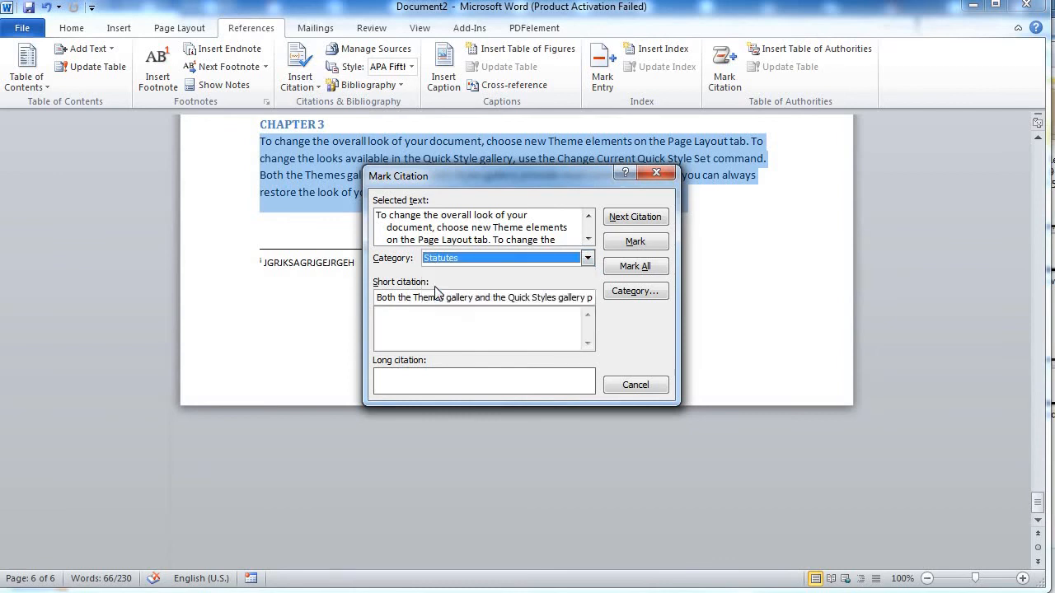
click(657, 274)
click(635, 385)
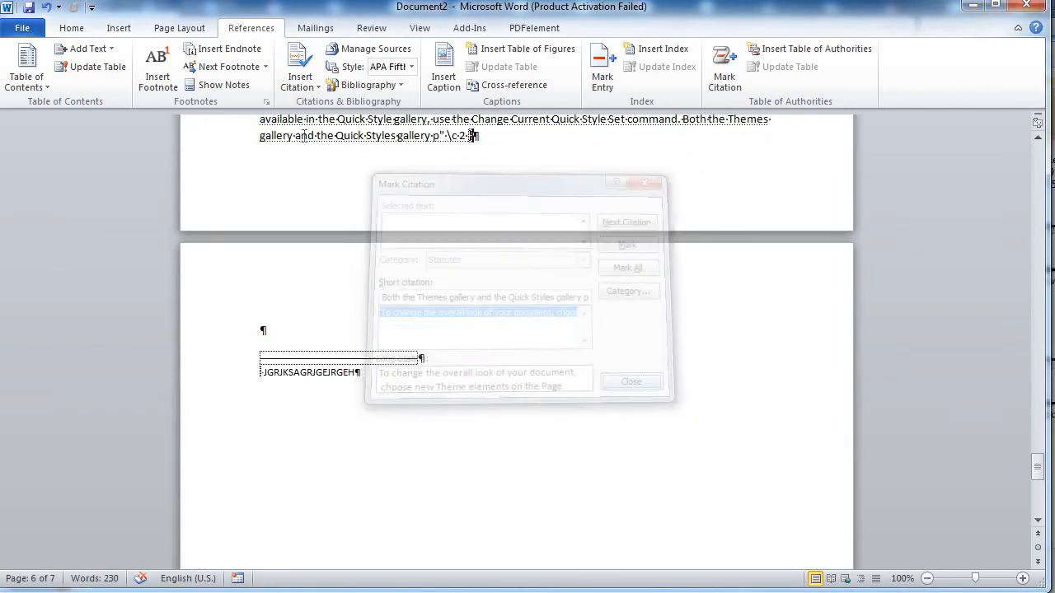
- Hide the formatting marks and insert a table of authorities for all categories on the blank line starting the Chapter 3 page
click(71, 28)
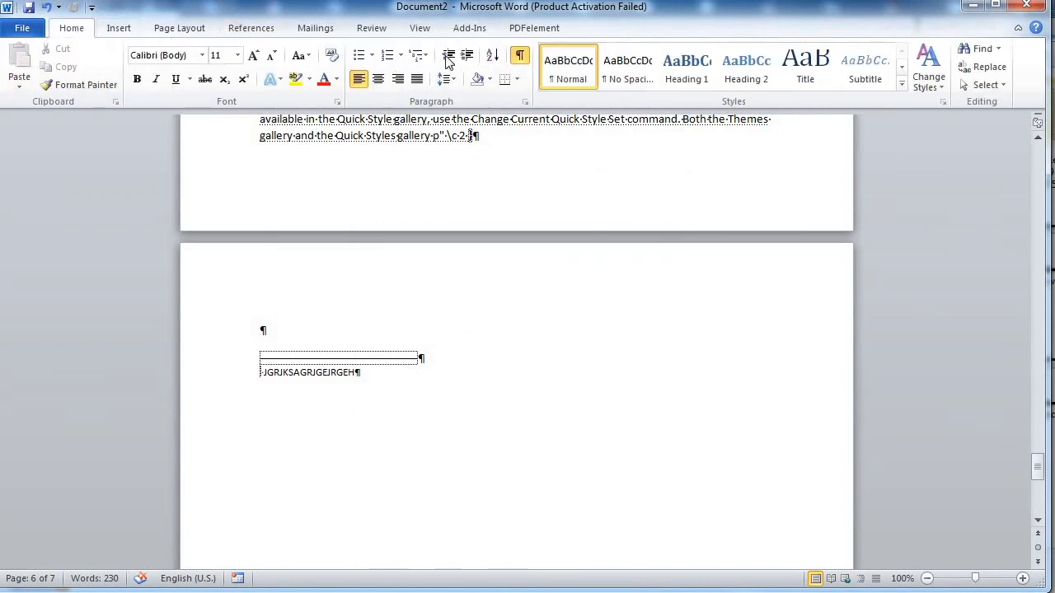
click(519, 55)
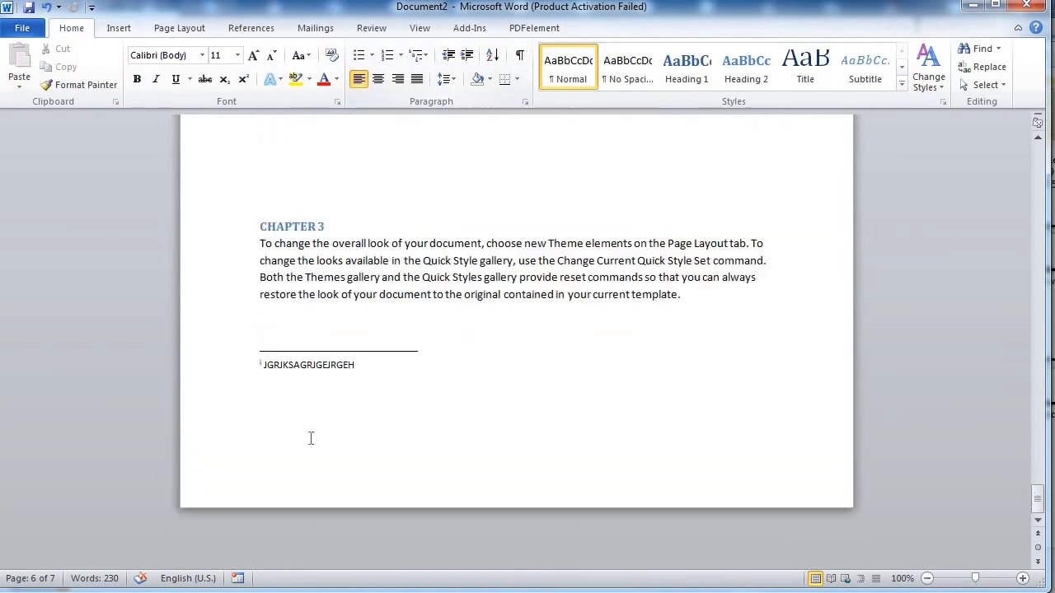
scroll(145, 349, up, 12)
click(298, 325)
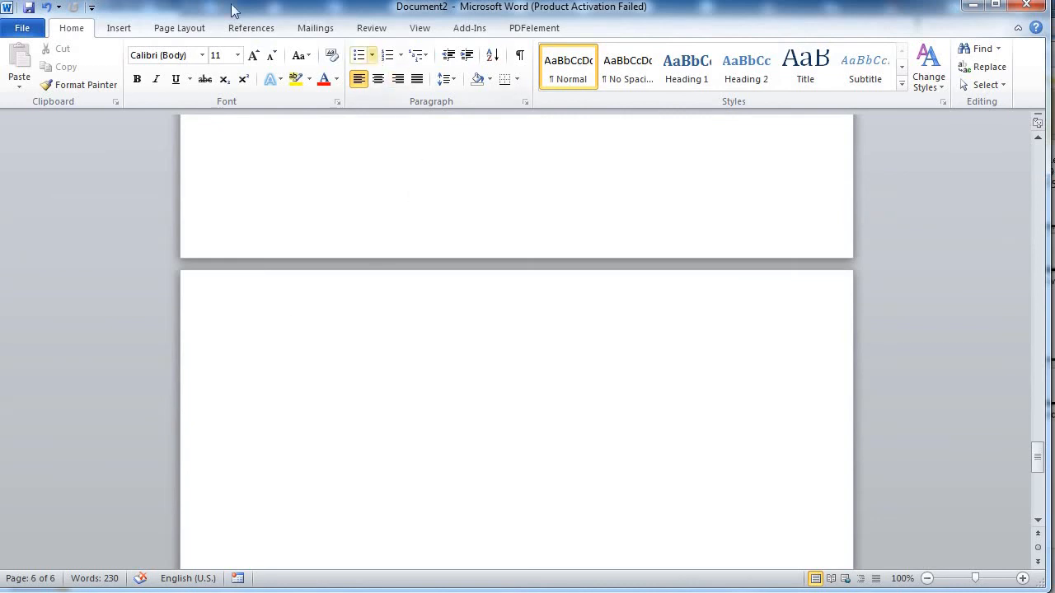
click(128, 29)
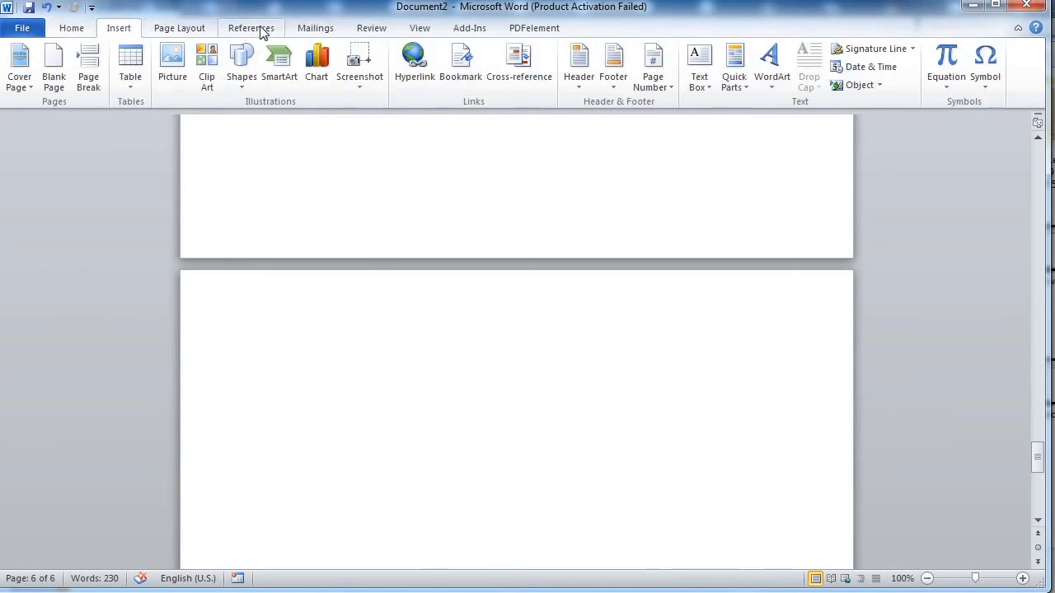
click(257, 28)
click(814, 53)
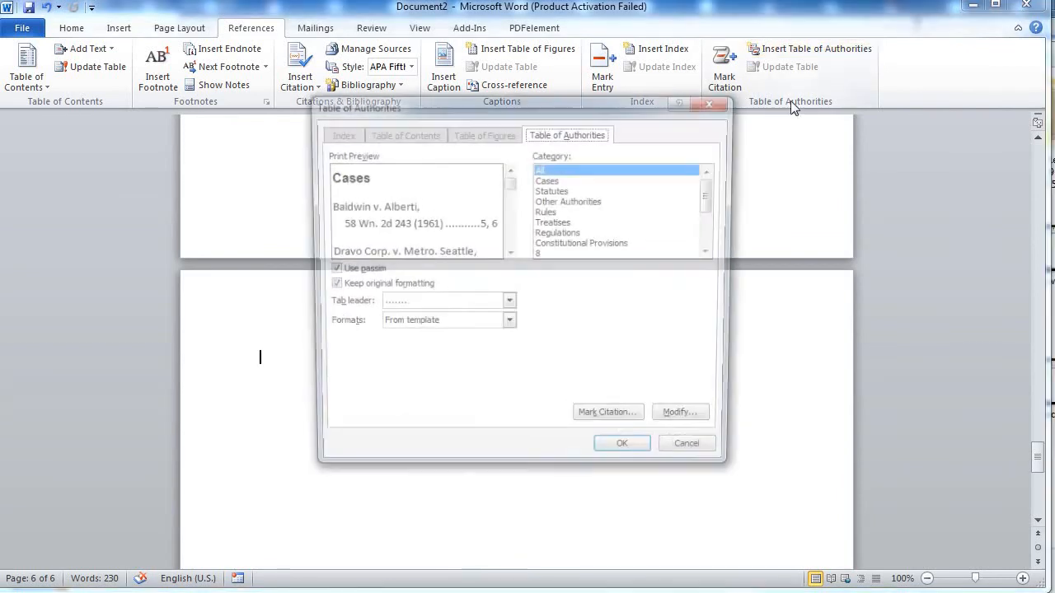
click(625, 457)
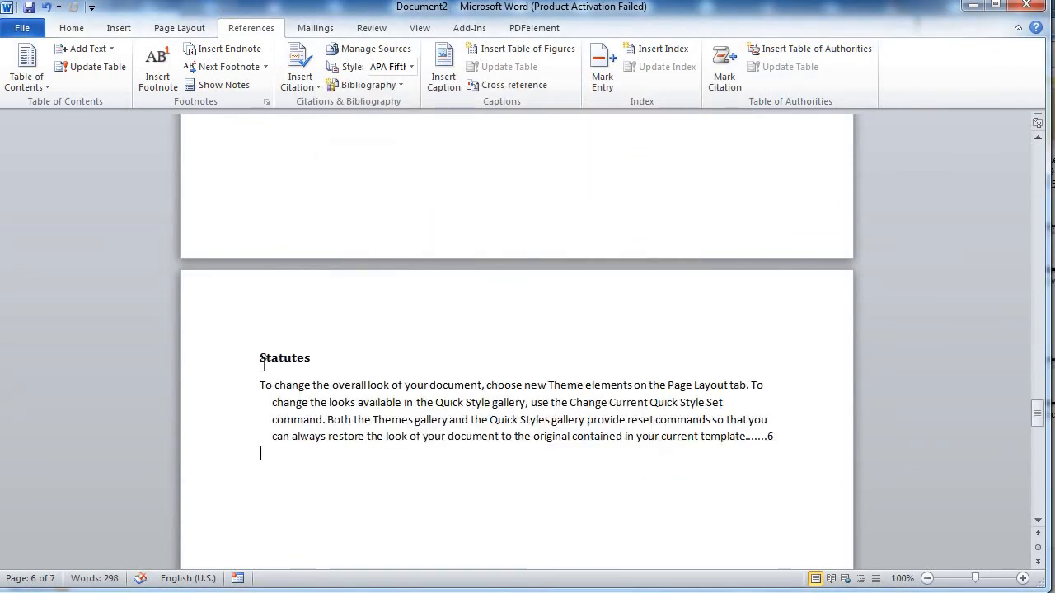
click(264, 365)
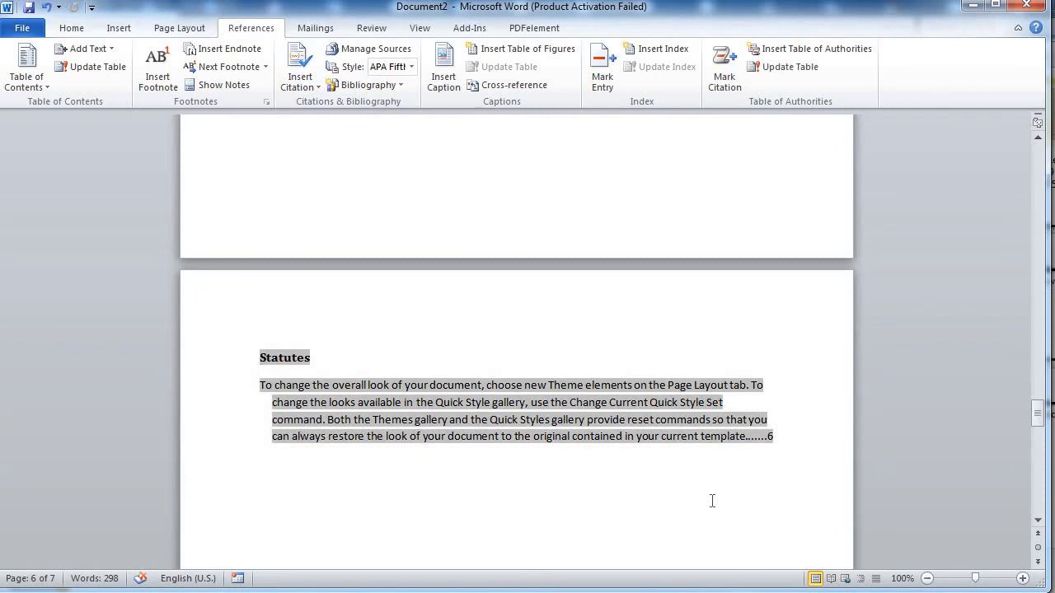